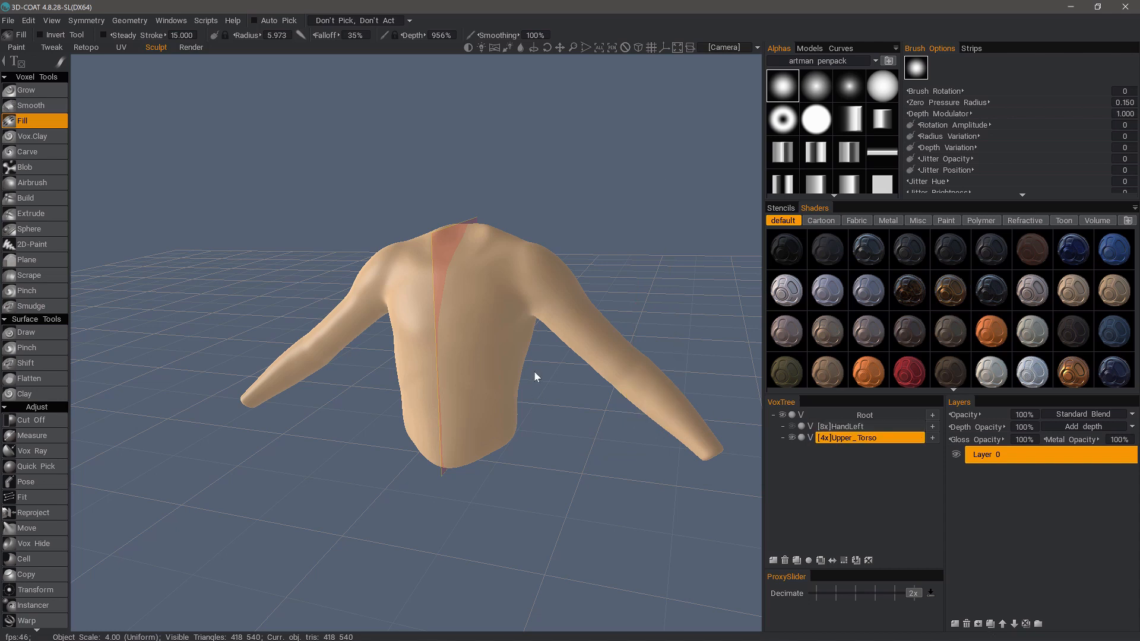
Reshape the torso's lower front edge with the Move tool at a brush radius of about 11.7
left_click_drag(458, 522, 450, 517)
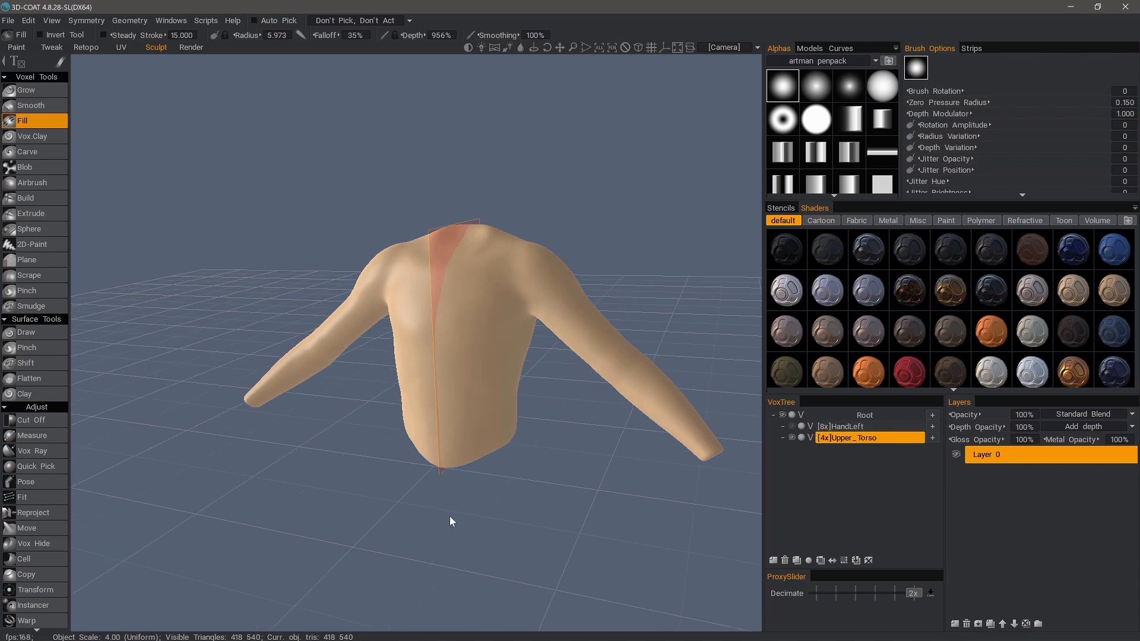
scroll(54, 574, "down", 3)
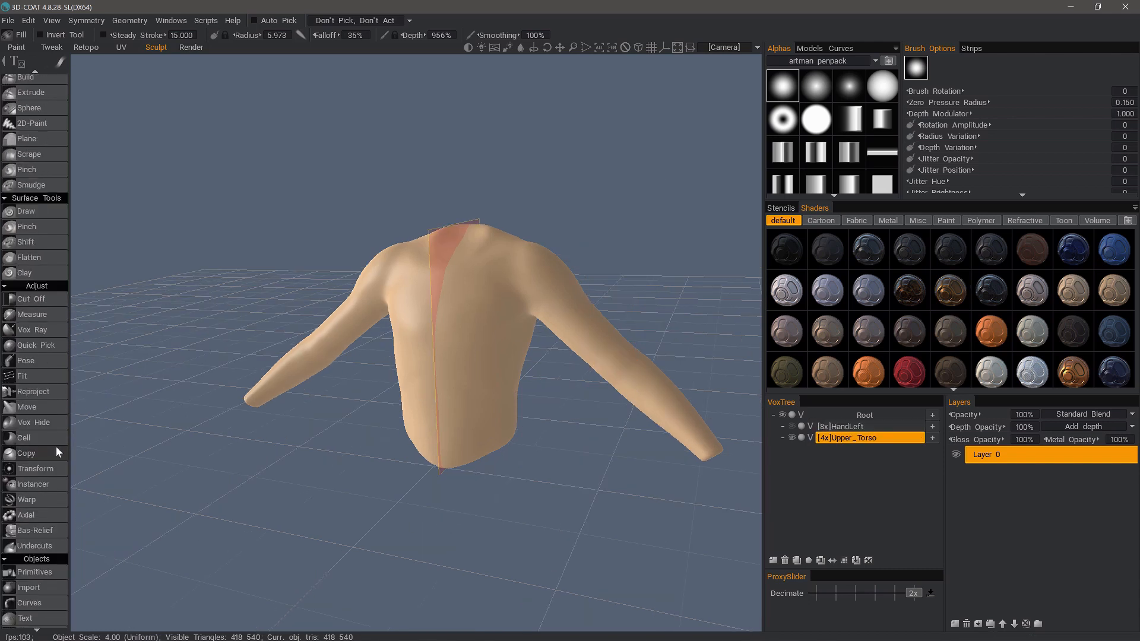
left_click(41, 407)
left_click_drag(394, 482, 429, 434)
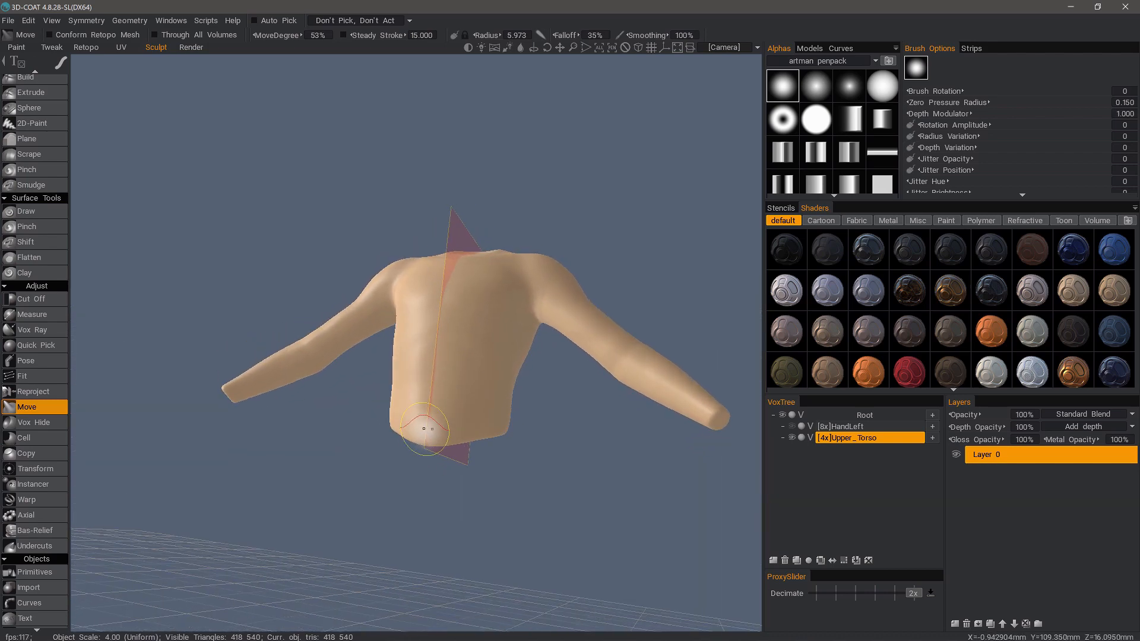
mouse_move(438, 438)
right_mouse_down()
mouse_move(461, 435)
mouse_move(447, 439)
right_mouse_up()
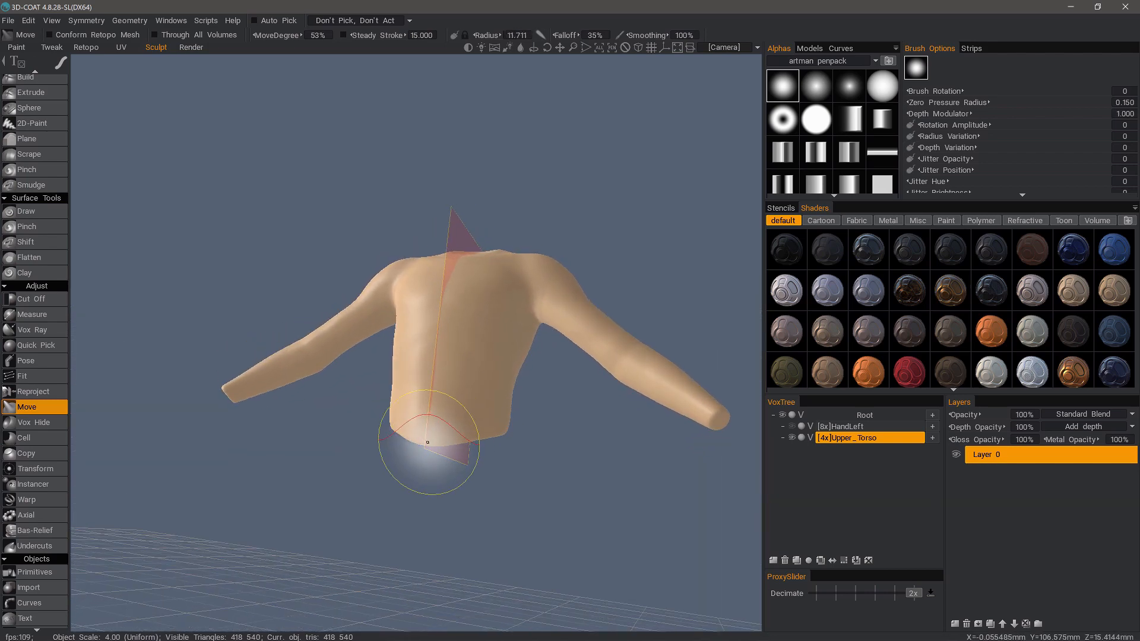
mouse_move(429, 444)
left_mouse_down()
mouse_move(457, 436)
mouse_move(386, 446)
mouse_move(391, 459)
mouse_move(440, 442)
mouse_move(420, 444)
left_mouse_up()
mouse_move(426, 449)
left_mouse_down()
mouse_move(463, 451)
mouse_move(418, 445)
left_mouse_up()
mouse_move(466, 518)
left_mouse_down()
mouse_move(512, 515)
mouse_move(492, 484)
mouse_move(466, 509)
mouse_move(453, 407)
mouse_move(432, 417)
mouse_move(530, 281)
mouse_move(547, 404)
mouse_move(504, 442)
left_mouse_up()
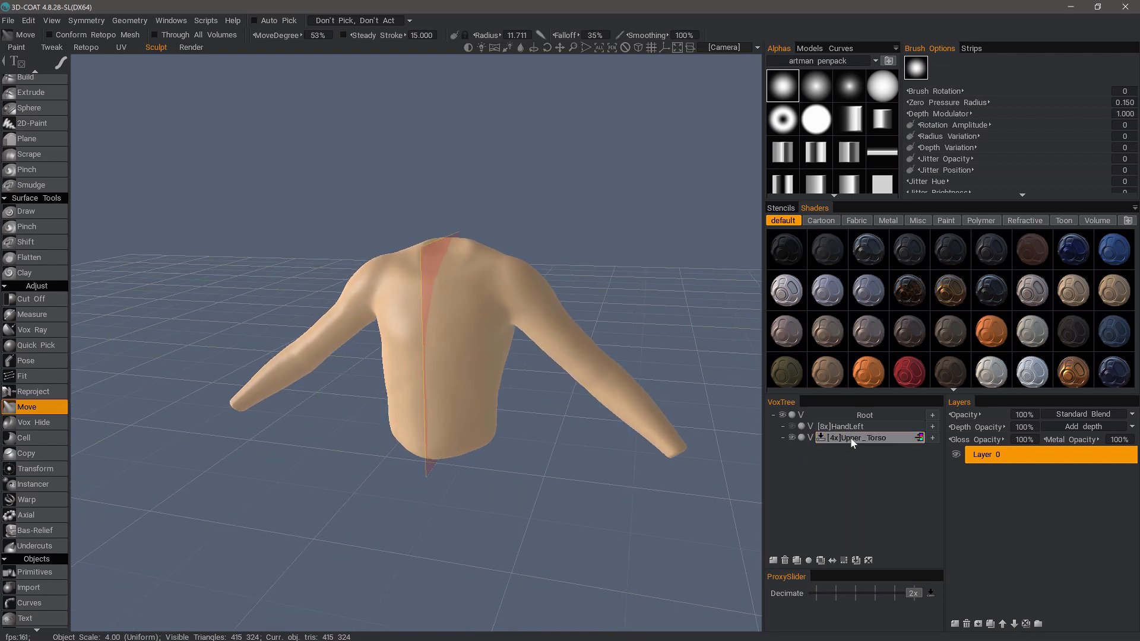
Start AUTOPO on the Upper_Torso volume with a required poly count of 2500 and skip density painting to reach the guide strokes stage
right_click(847, 444)
mouse_move(852, 452)
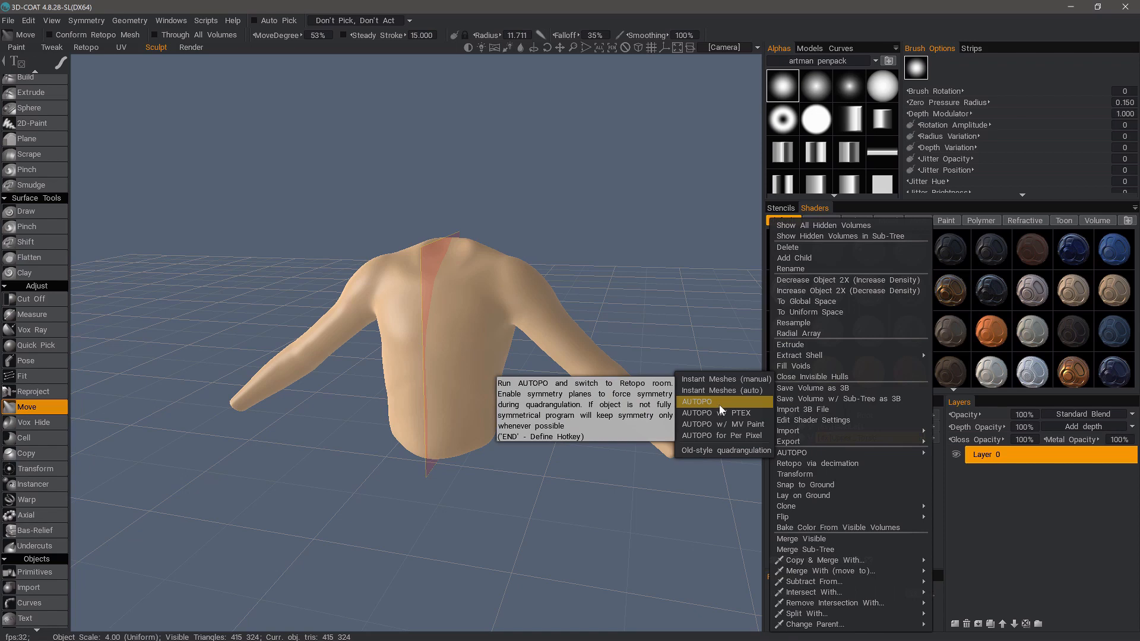
left_click(717, 404)
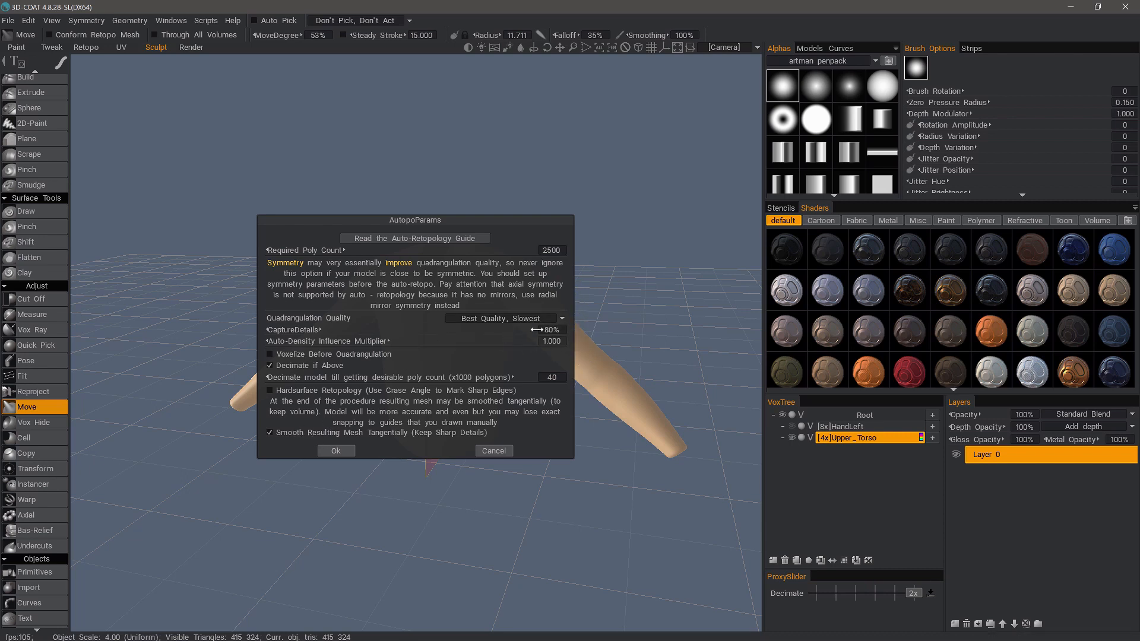
left_click(337, 451)
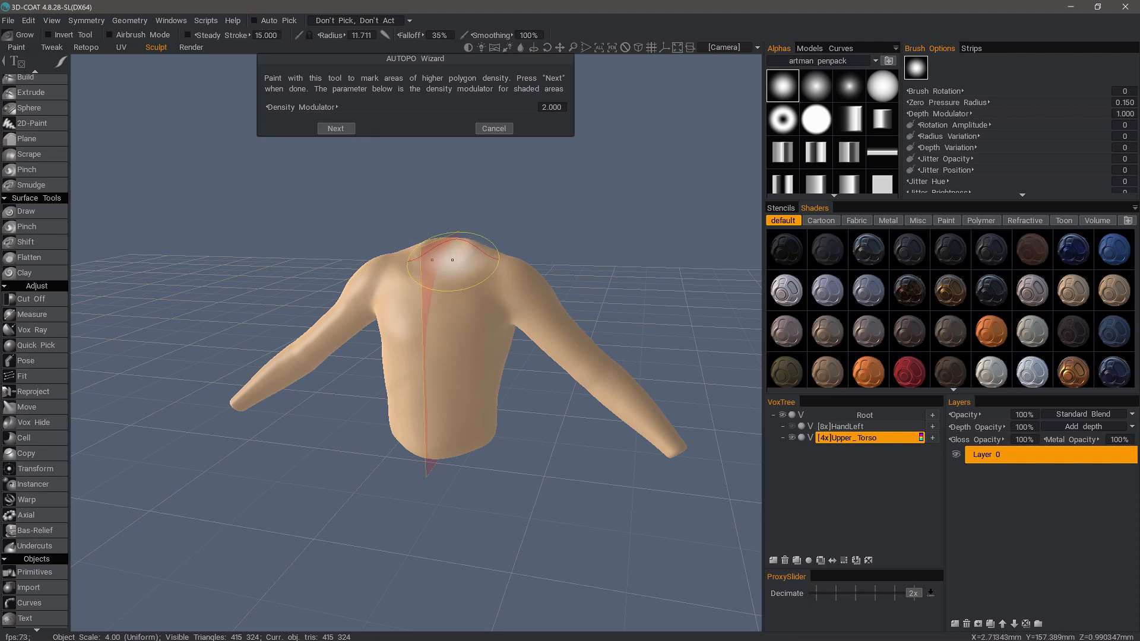
right_click_drag(434, 256, 425, 256)
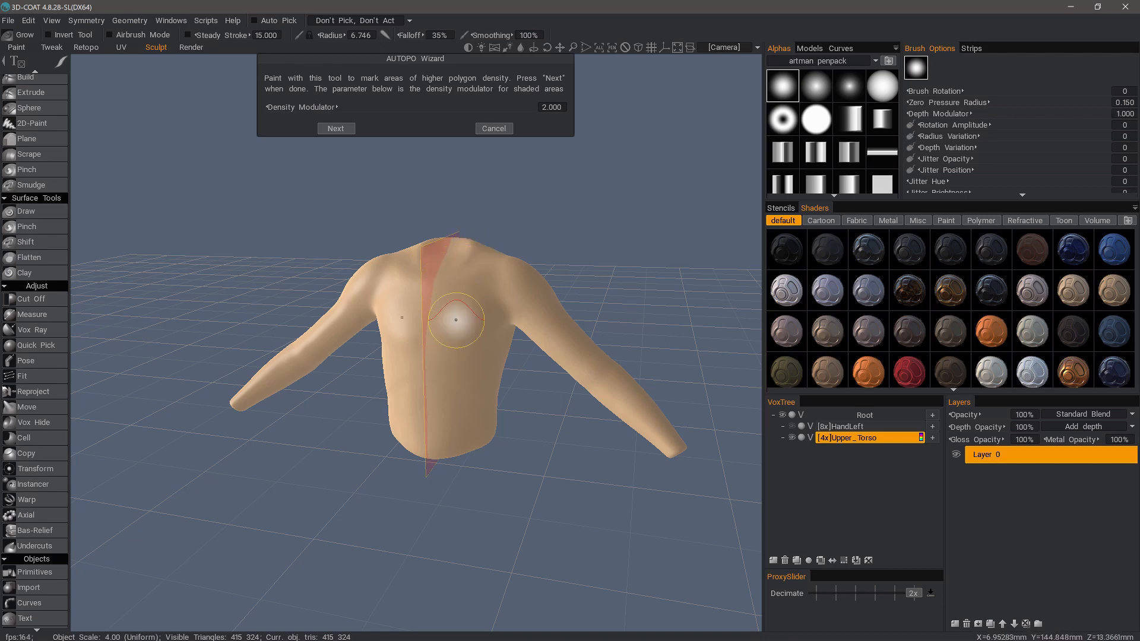
left_click(336, 129)
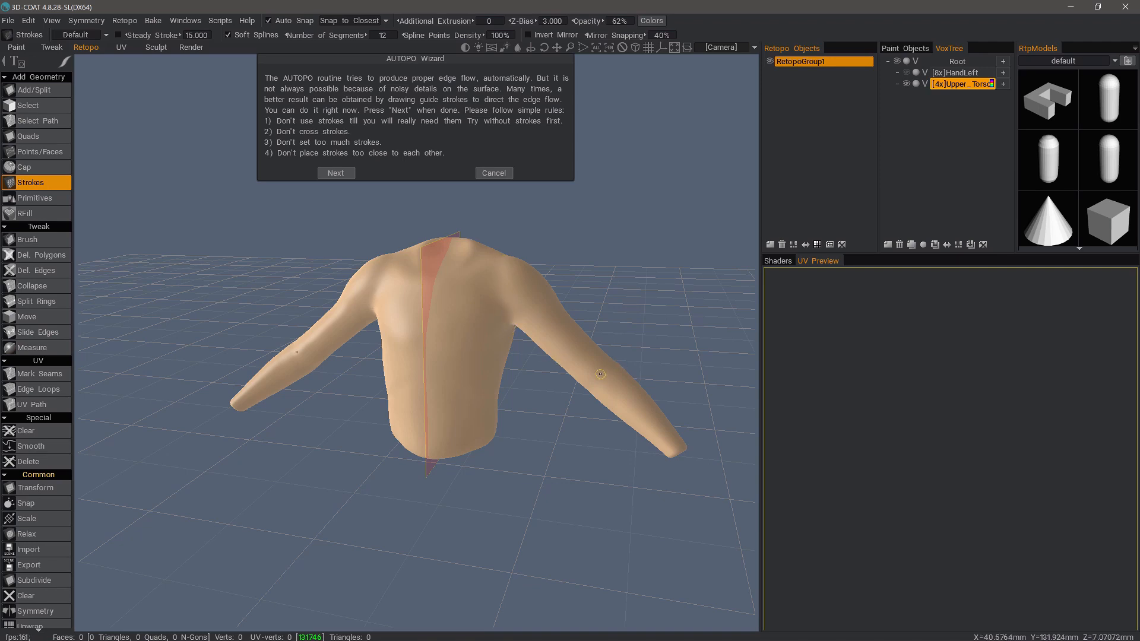
Draw a guide stroke around one half of the neck base, from the front centre line to the back centre line
left_click_drag(599, 360, 516, 410, "alt")
scroll(552, 391, "up", 4)
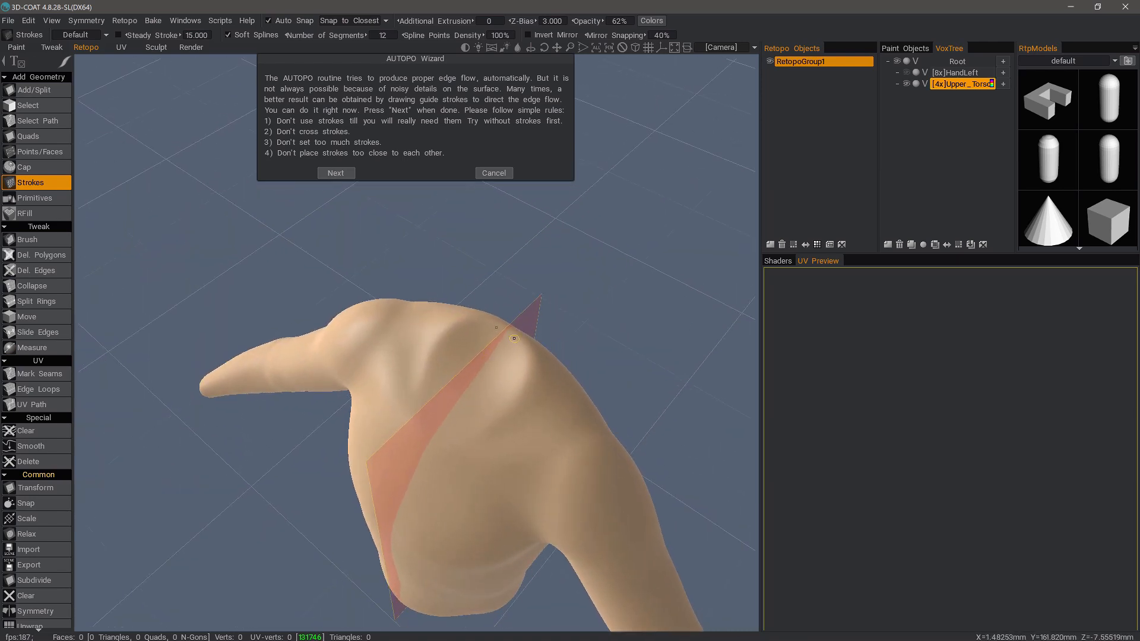
left_click_drag(514, 338, 439, 422, "alt")
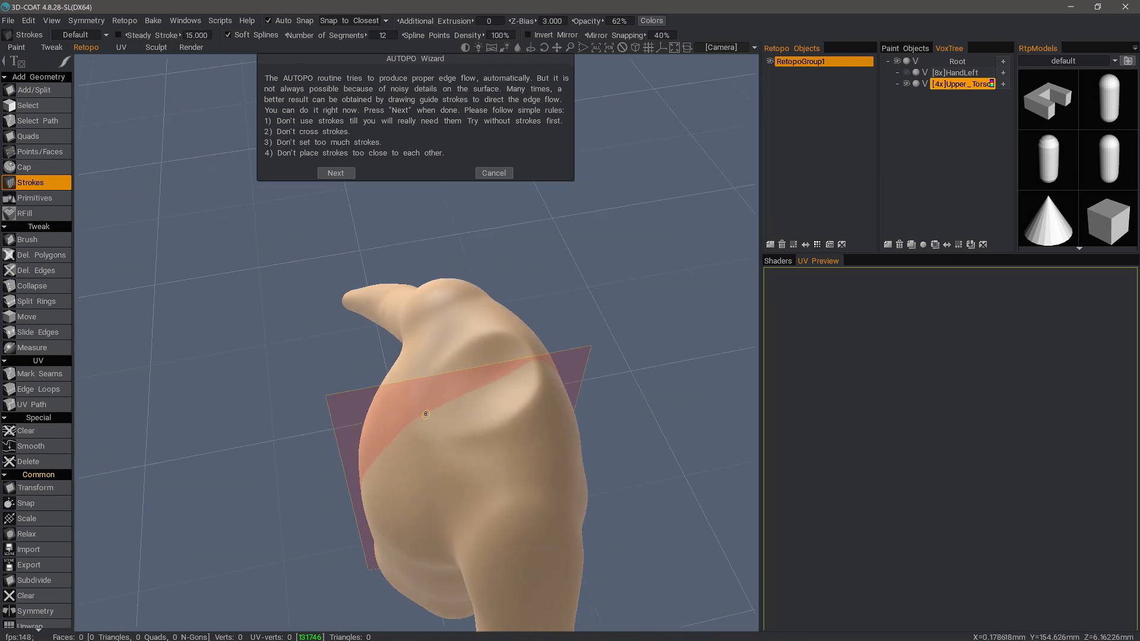
left_click(426, 415)
left_click_drag(458, 433, 514, 417)
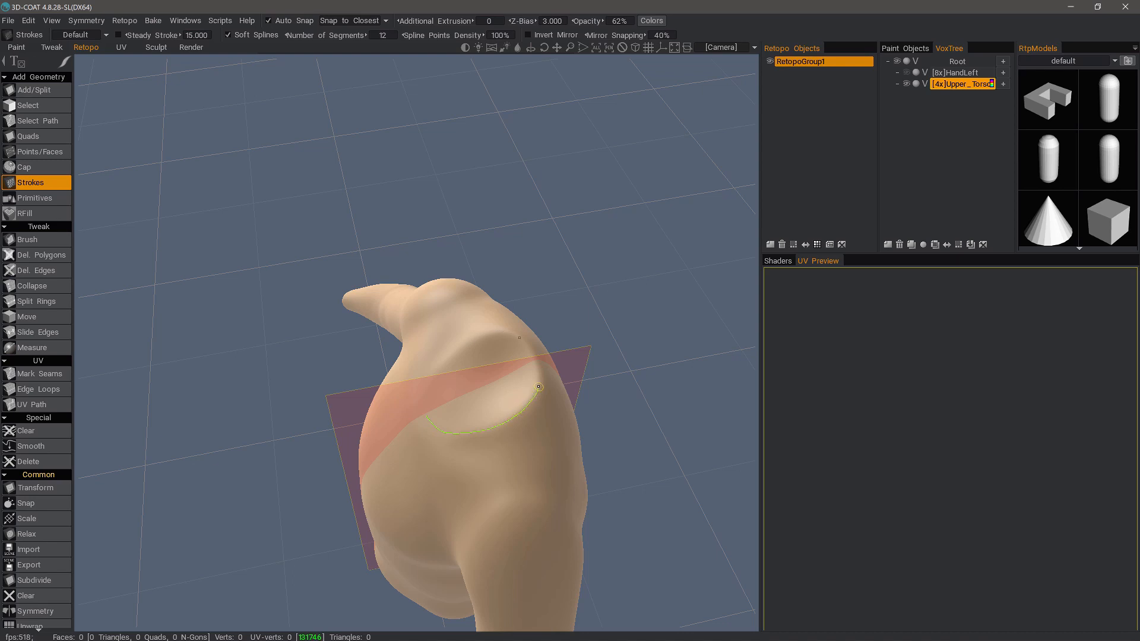
left_click_drag(537, 364, 539, 363)
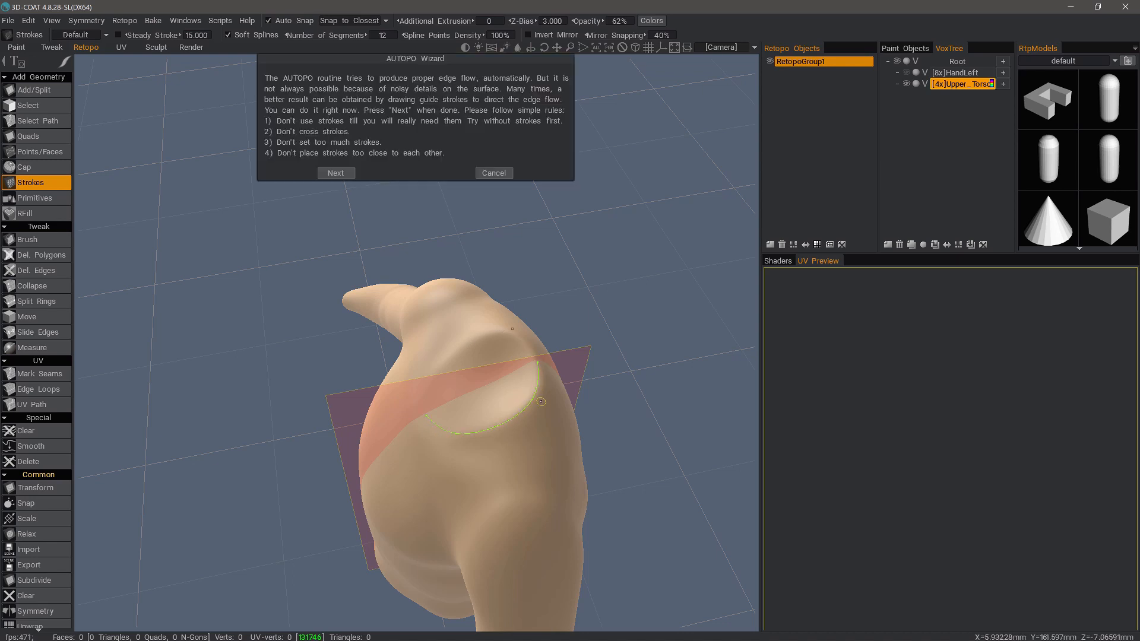
In the orthographic front view, slice one guide loop around the shoulder joint and another around the upper arm
left_click_drag(494, 407, 531, 399, "alt")
left_click_drag(436, 494, 500, 271, "alt")
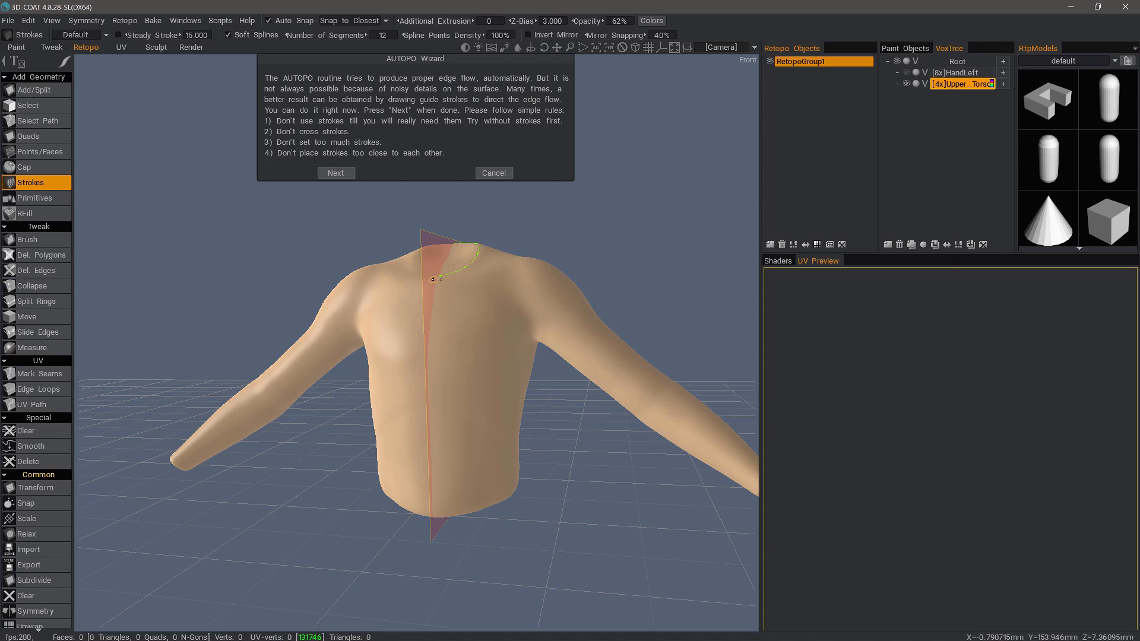
left_click_drag(493, 279, 479, 485, "alt")
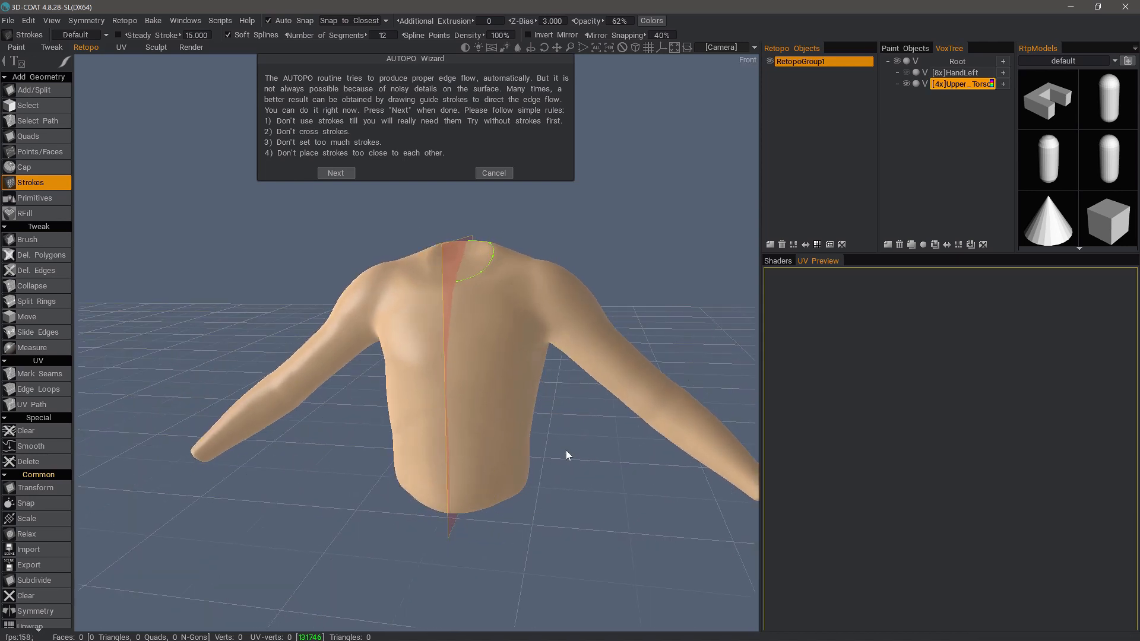
left_click_drag(565, 451, 578, 458)
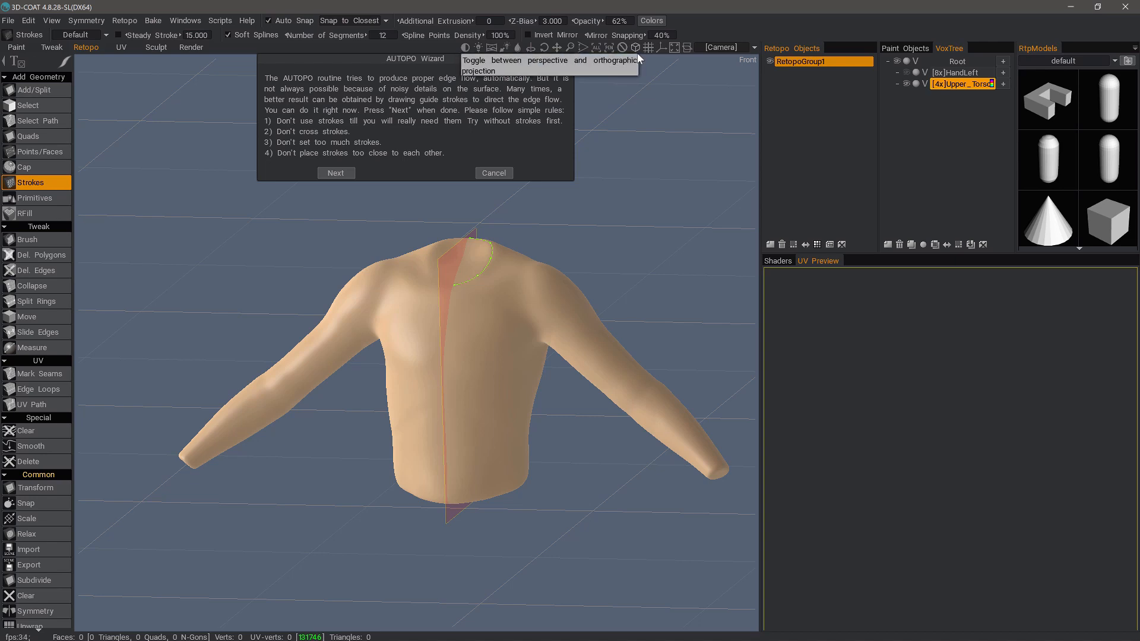
left_click(714, 48)
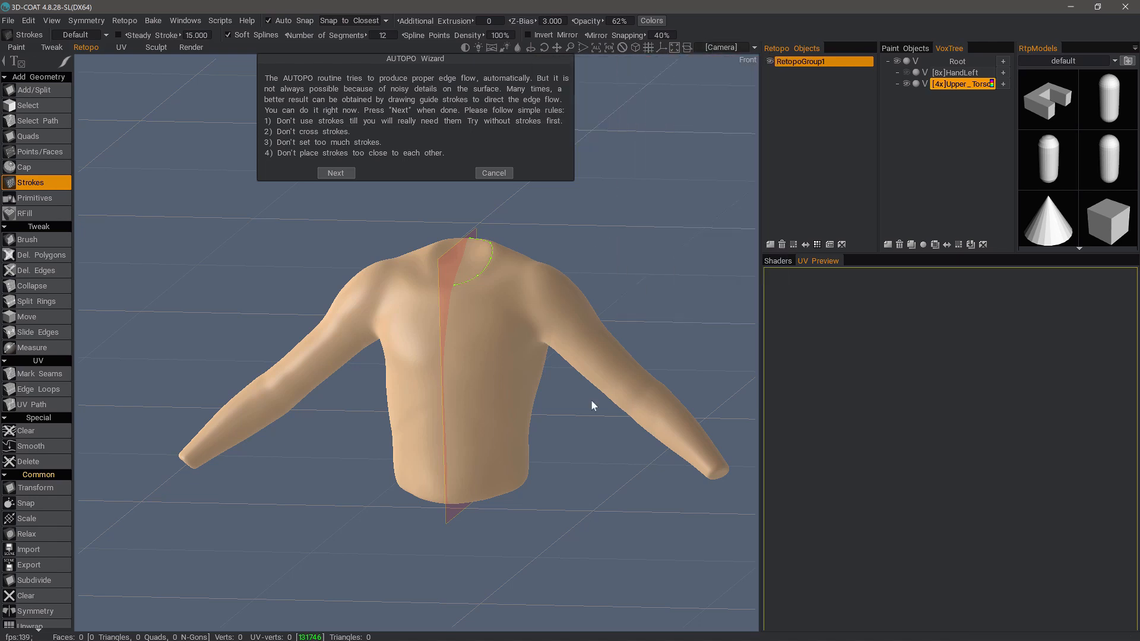
key("KP_6")
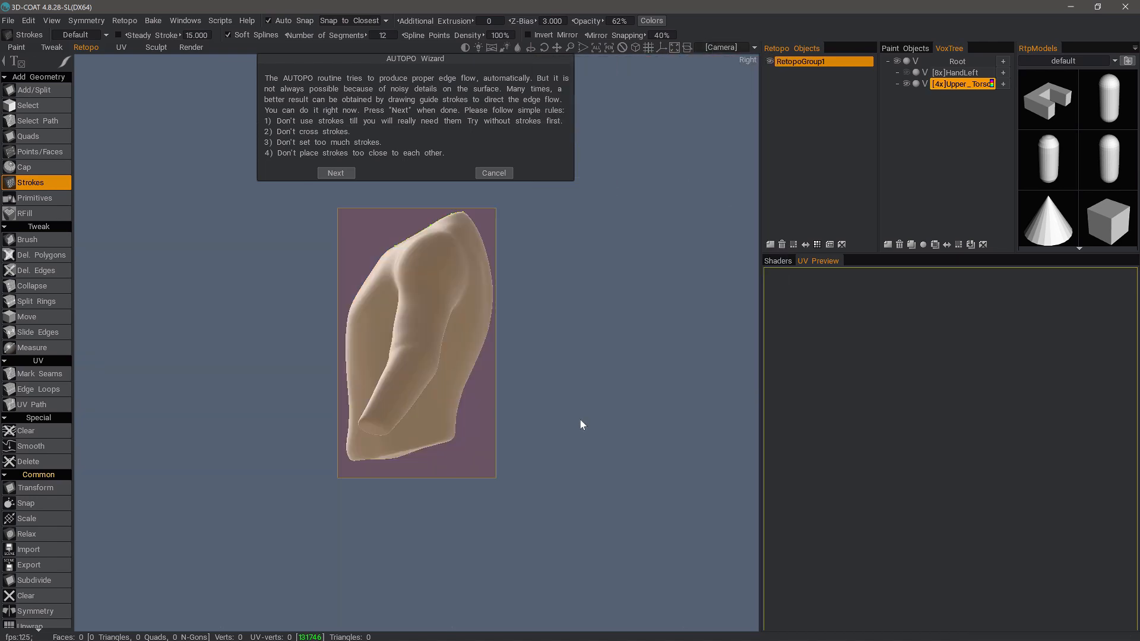
key("KP_1")
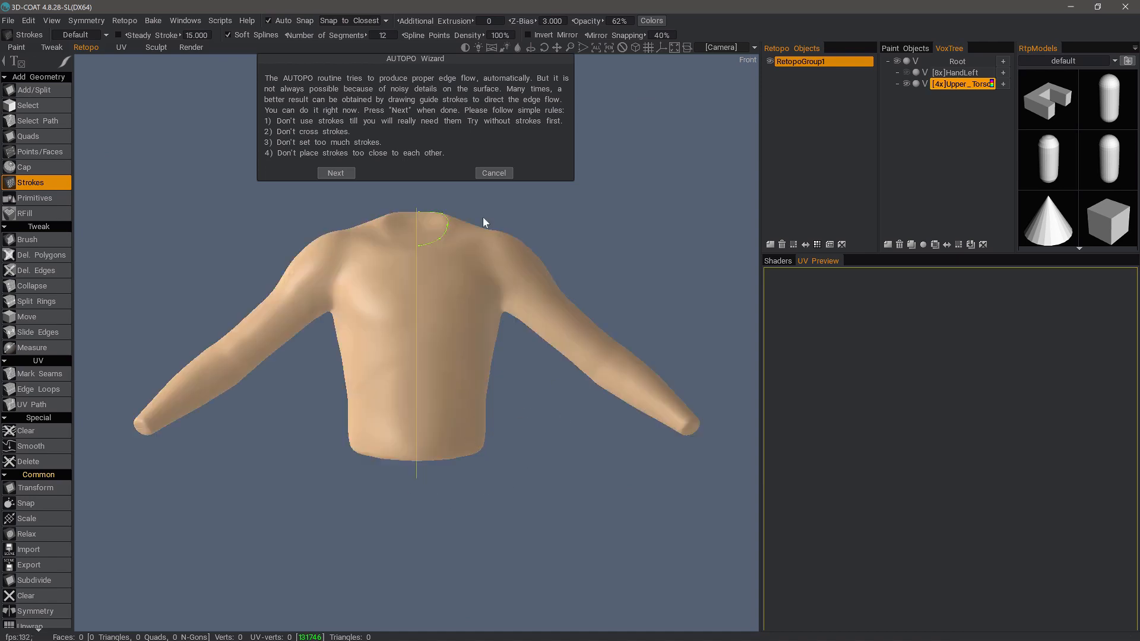
left_click_drag(483, 217, 493, 281)
left_click_drag(507, 325, 508, 330)
left_click_drag(548, 256, 505, 324)
Draw a guide stroke along the torso's bottom edge, around one half of the waist from back to front
left_click_drag(517, 472, 326, 449, "alt")
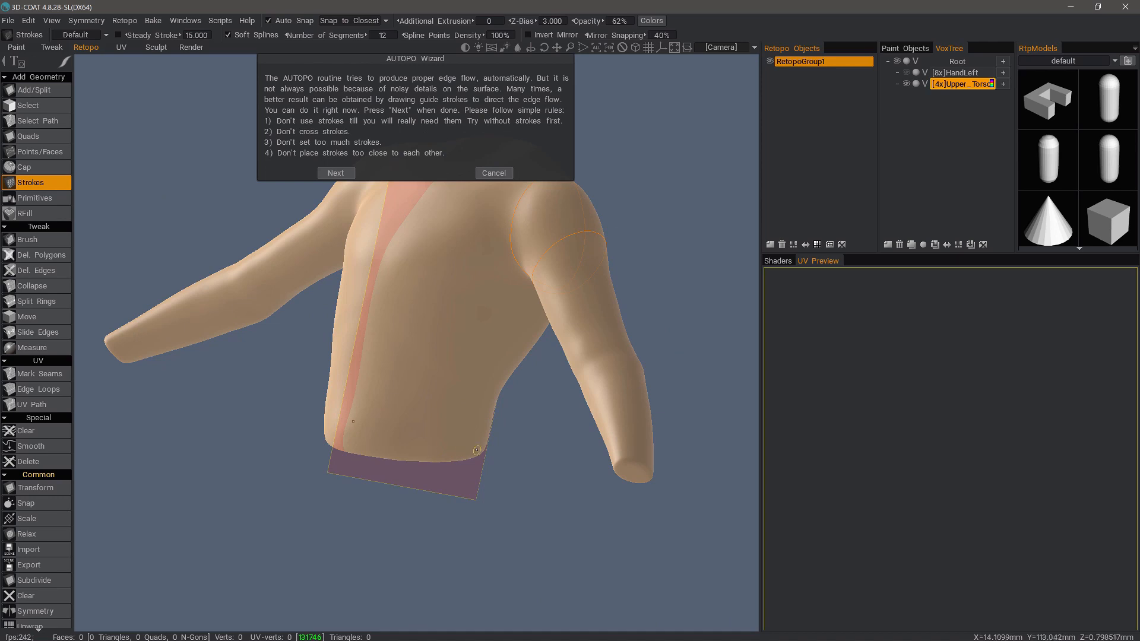
left_click_drag(476, 452, 324, 440, "alt")
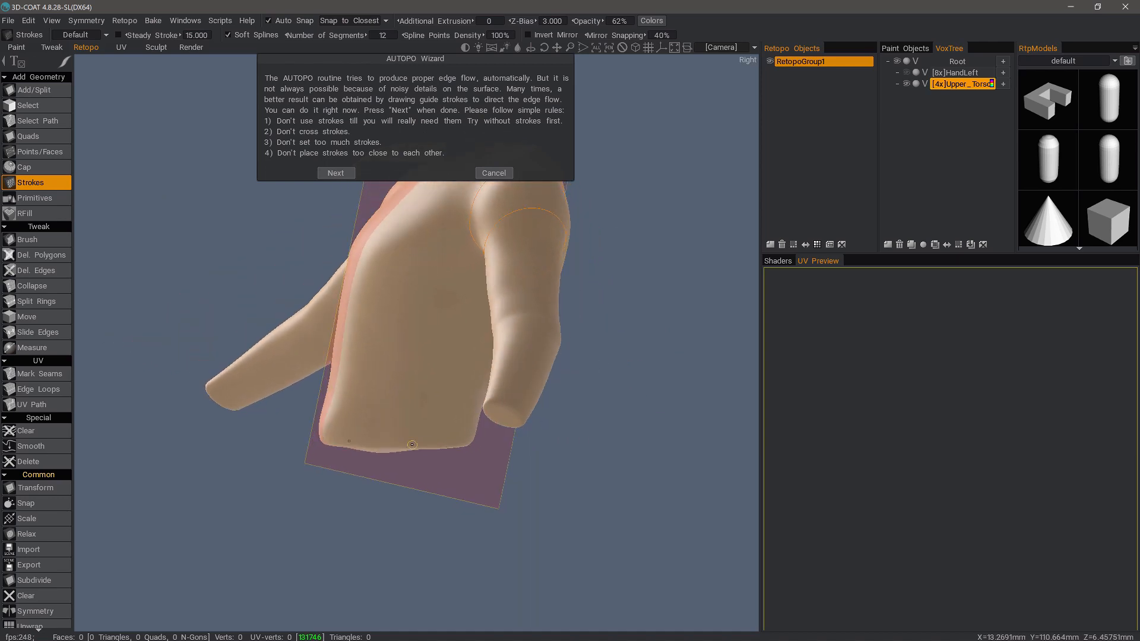
left_click_drag(467, 444, 419, 416, "alt")
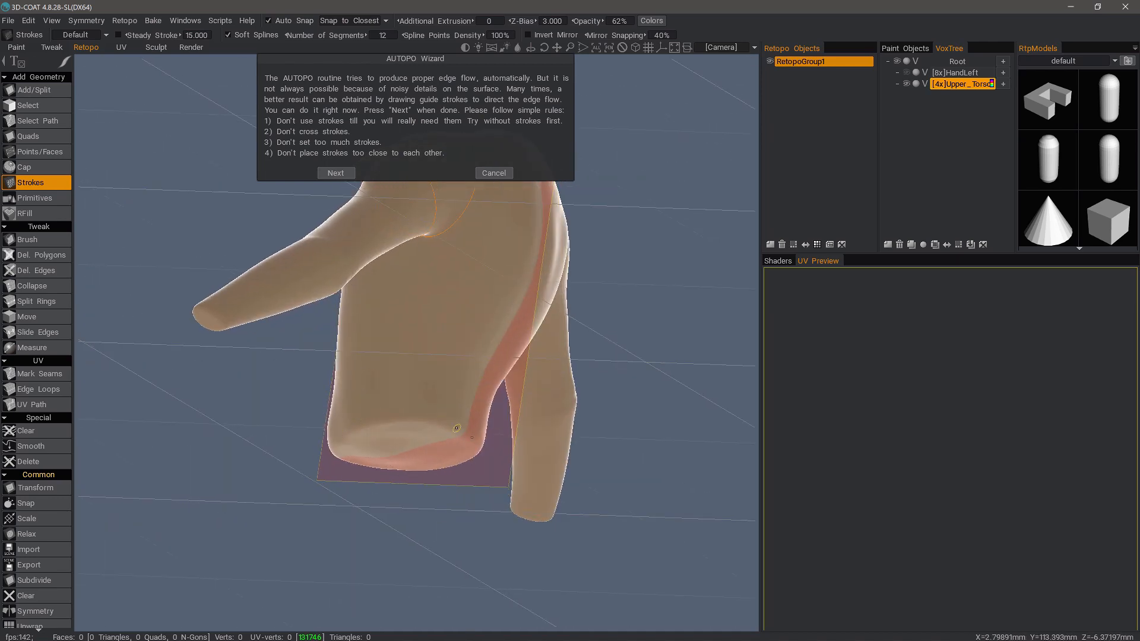
left_click_drag(352, 425, 398, 419, "alt")
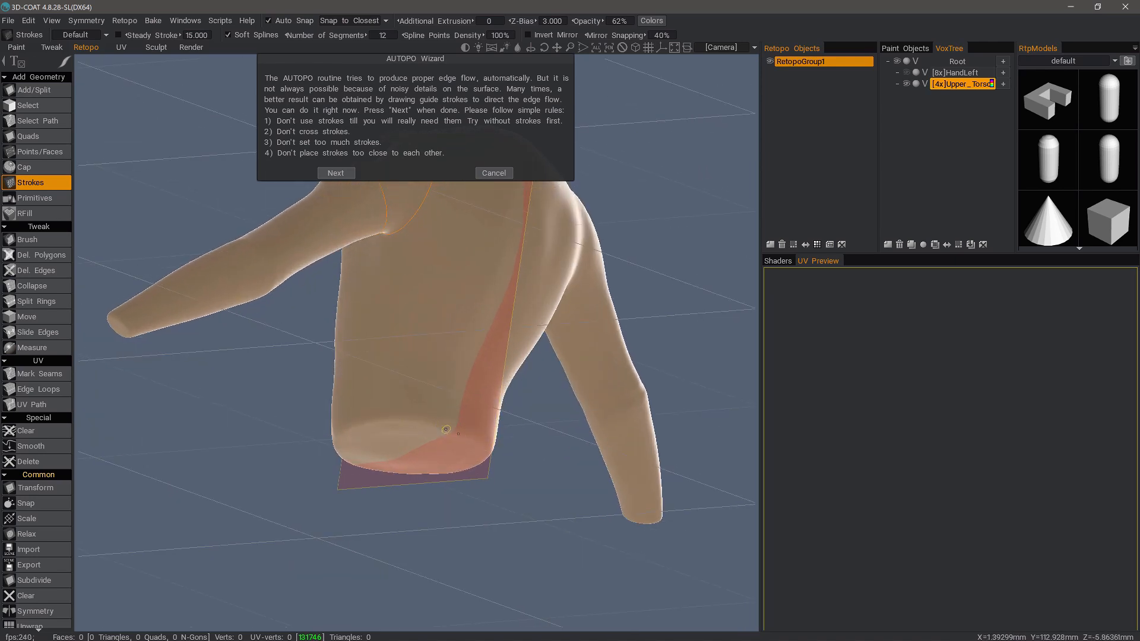
key("Escape")
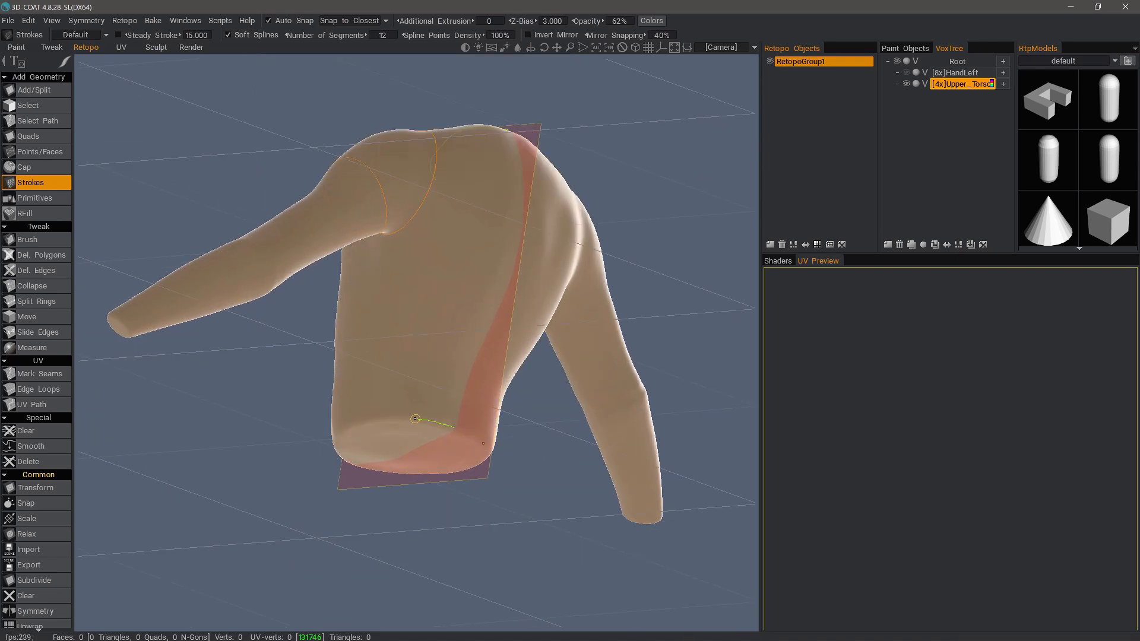
mouse_move(400, 418)
left_mouse_down()
mouse_move(351, 429)
mouse_move(345, 395)
mouse_move(364, 397)
left_mouse_up()
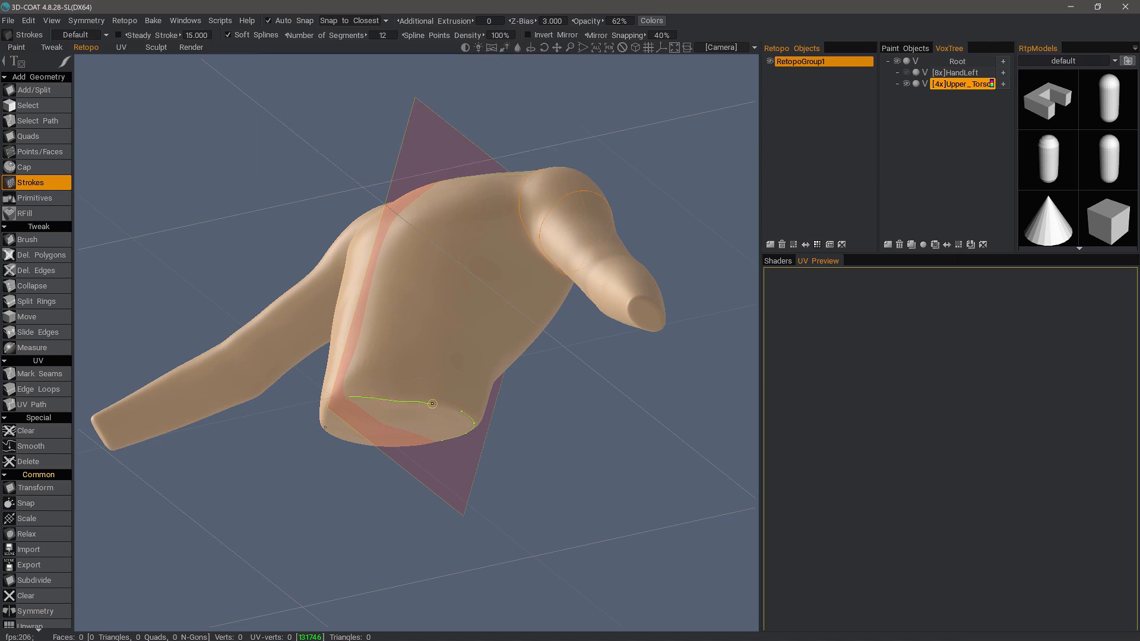
mouse_move(460, 411)
left_mouse_down()
mouse_move(401, 403)
mouse_move(342, 369)
mouse_move(369, 347)
mouse_move(415, 383)
mouse_move(369, 366)
mouse_move(387, 393)
mouse_move(414, 386)
left_mouse_up()
Draw a guide stroke along the side of the torso between the armpit and the waist
left_click_drag(336, 390, 394, 390, "alt")
left_click_drag(400, 390, 397, 437, "alt")
middle_click_drag(373, 290, 374, 324, "alt")
left_click_drag(373, 324, 410, 320, "alt")
middle_click_drag(376, 246, 376, 295, "alt")
left_click_drag(376, 295, 419, 300, "alt")
left_click_drag(396, 475, 473, 397, "alt")
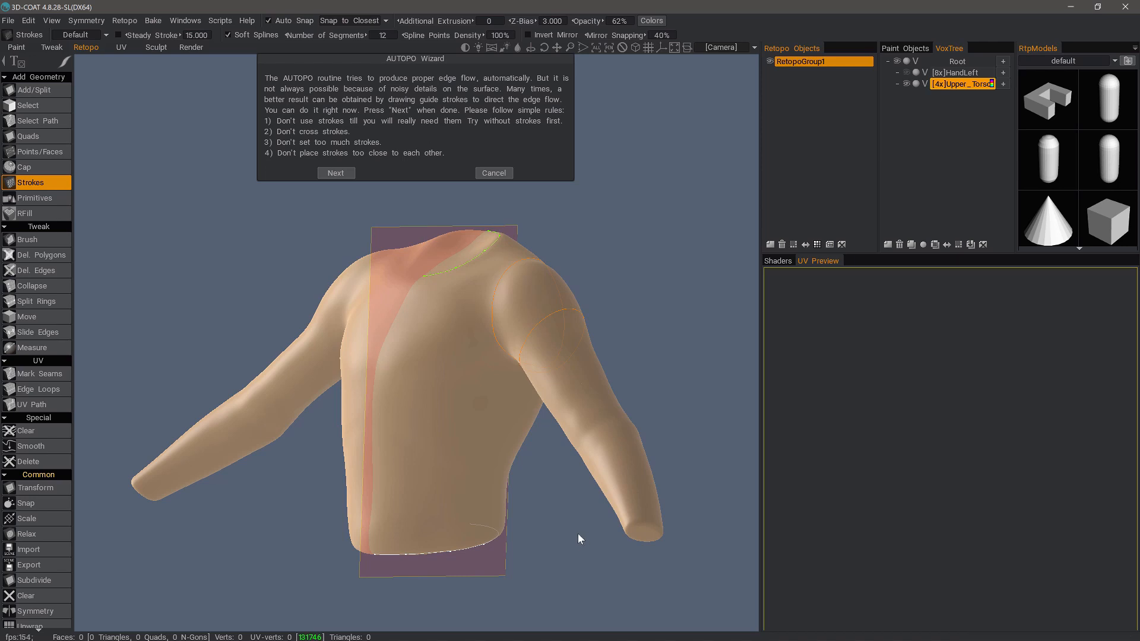
middle_click_drag(655, 392, 367, 315)
left_click_drag(367, 304, 346, 416)
mouse_move(346, 415)
middle_mouse_down()
mouse_move(234, 395)
mouse_move(286, 366)
mouse_move(364, 359)
mouse_move(389, 339)
middle_mouse_up()
Draw a guide stroke from the armpit across the chest to the centre line, and run the auto-retopology
scroll(347, 350, "up", 5)
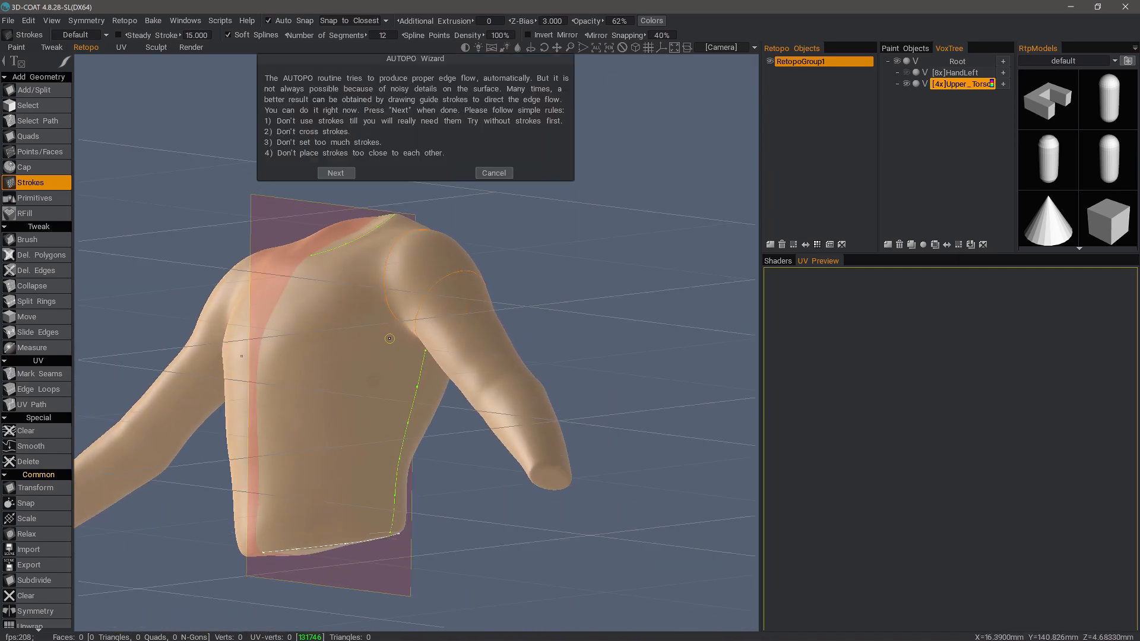
left_click_drag(397, 334, 264, 362)
mouse_move(273, 361)
middle_mouse_down()
mouse_move(356, 367)
mouse_move(411, 338)
middle_mouse_up()
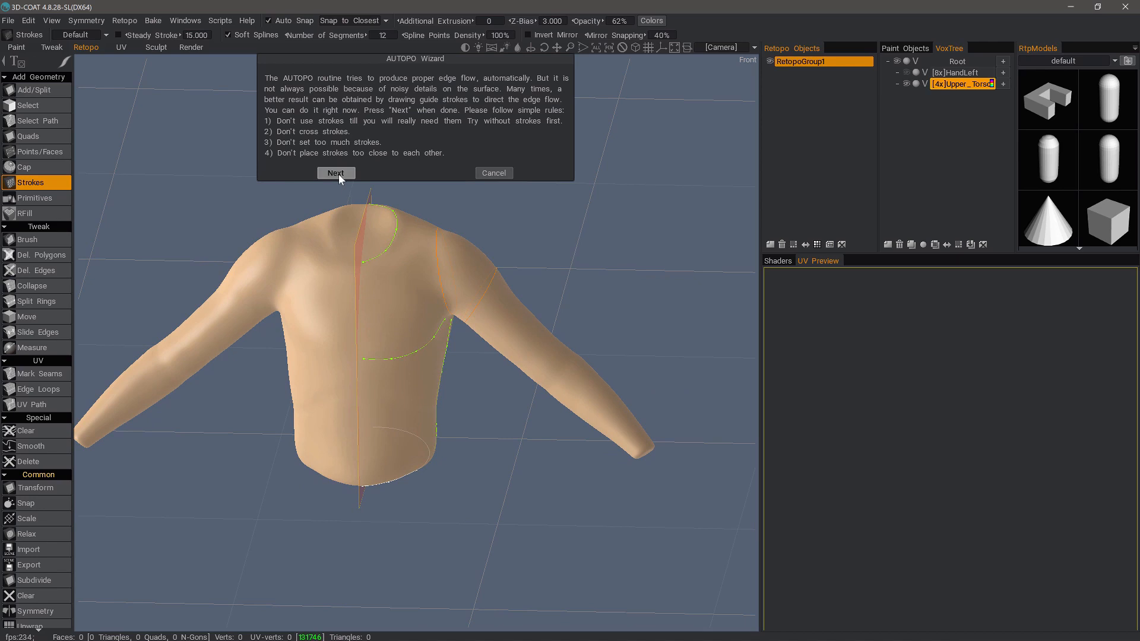
left_click(336, 173)
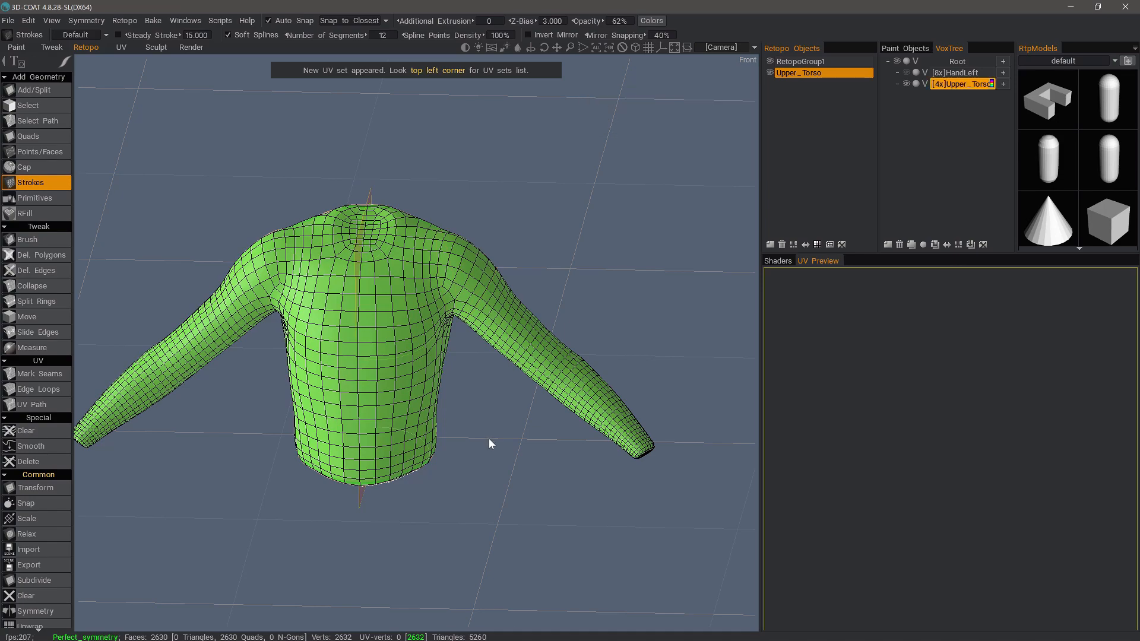
Activate the Select tool in face mode for the neck area of the Upper_Torso retopo mesh
left_click_drag(490, 441, 406, 360)
scroll(282, 305, "down", 2)
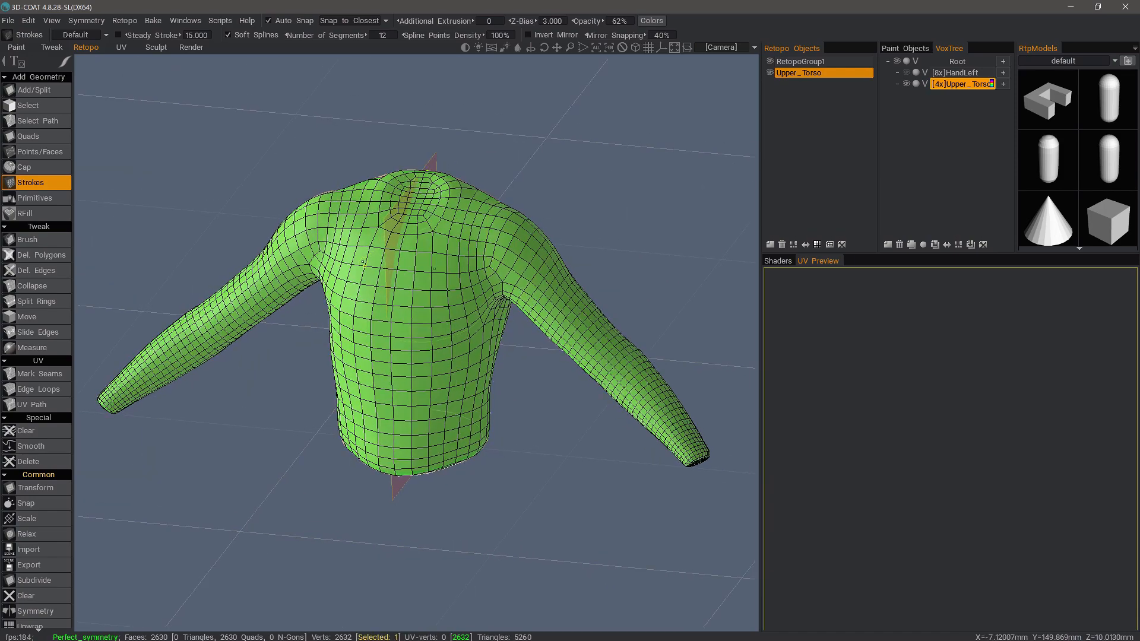
scroll(434, 269, "up", 3)
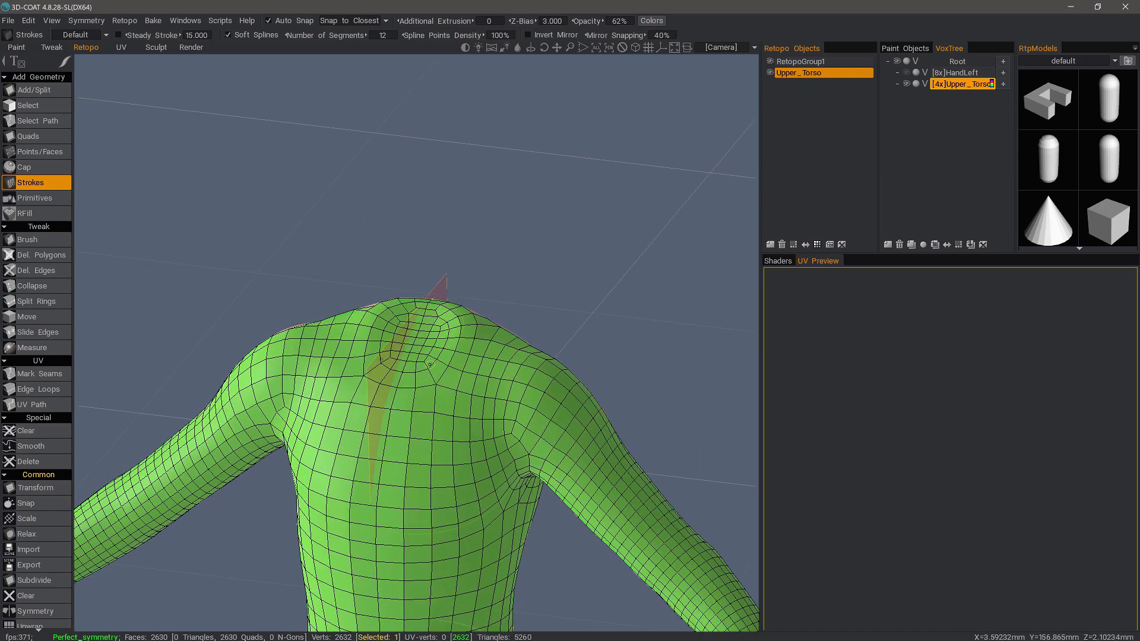
scroll(440, 351, "down", 4)
mouse_move(570, 415)
left_mouse_down("alt")
mouse_move(552, 442)
mouse_move(412, 448)
mouse_move(408, 425)
mouse_move(404, 504)
mouse_move(357, 504)
left_mouse_up("alt")
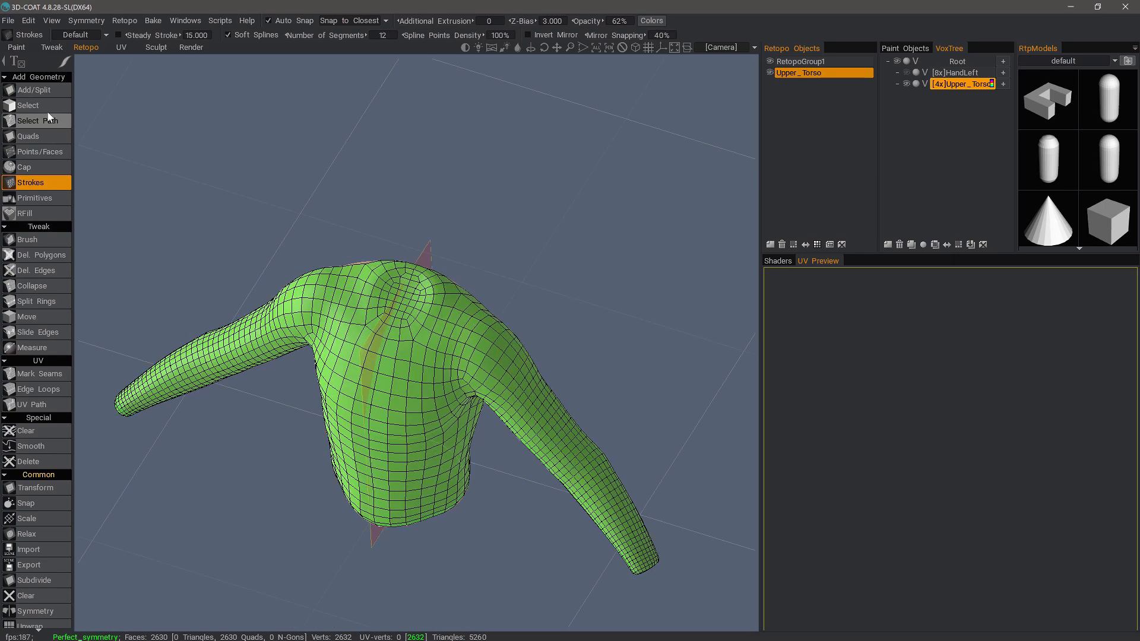
left_click(45, 108)
left_click_drag(386, 241, 414, 232, "alt")
scroll(410, 238, "up", 5)
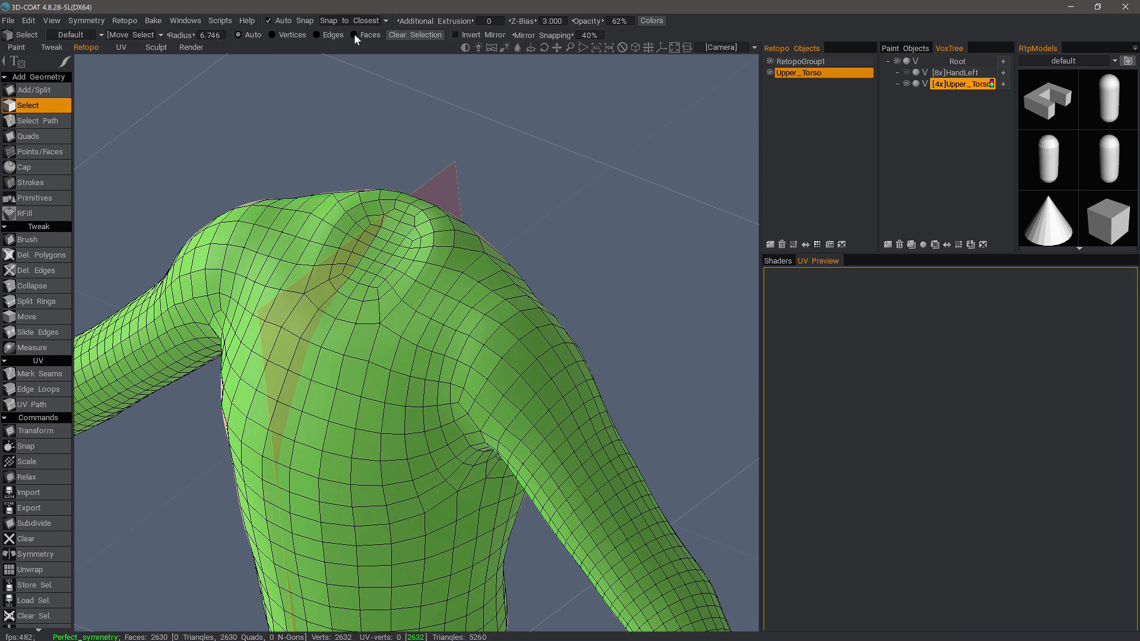
left_click(354, 35)
left_click_drag(400, 198, 400, 246, "alt")
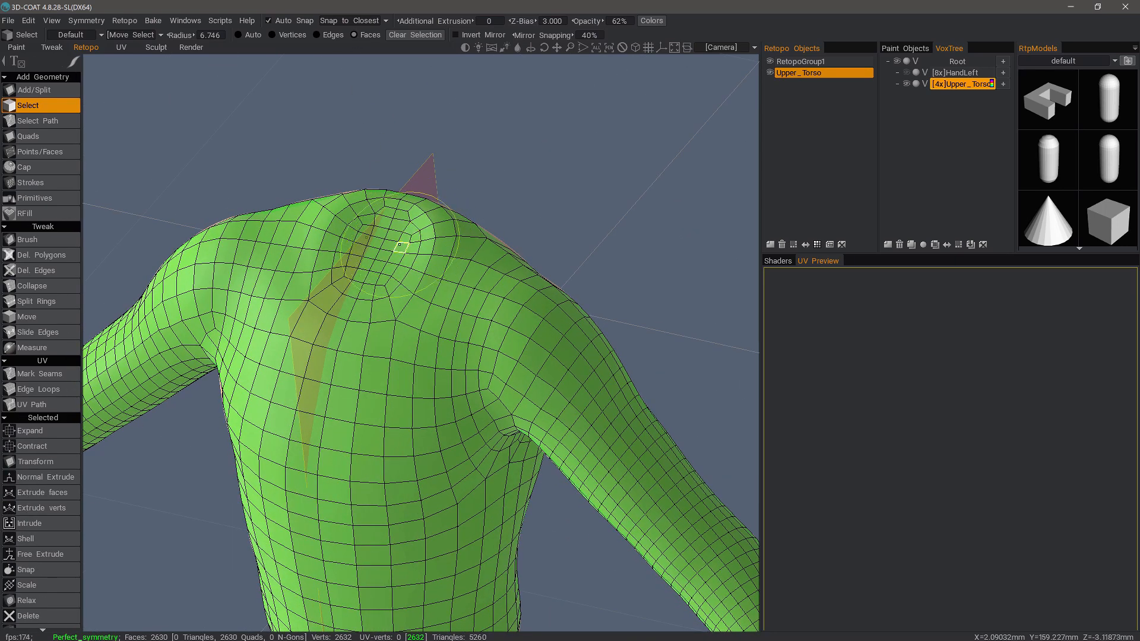
Brush-select the faces capping the neck opening with a selection radius of 1.248, and delete them
right_click_drag(398, 250, 426, 250)
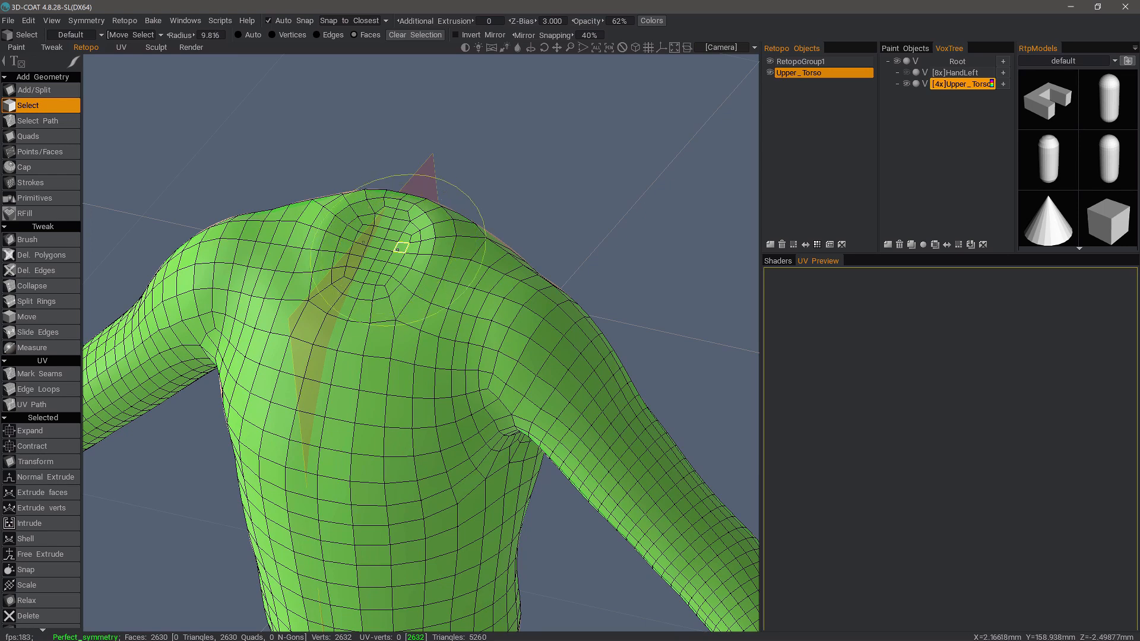
key("bracketleft")
key("bracketleft")
key("bracketleft")
key("bracketleft")
key("bracketleft")
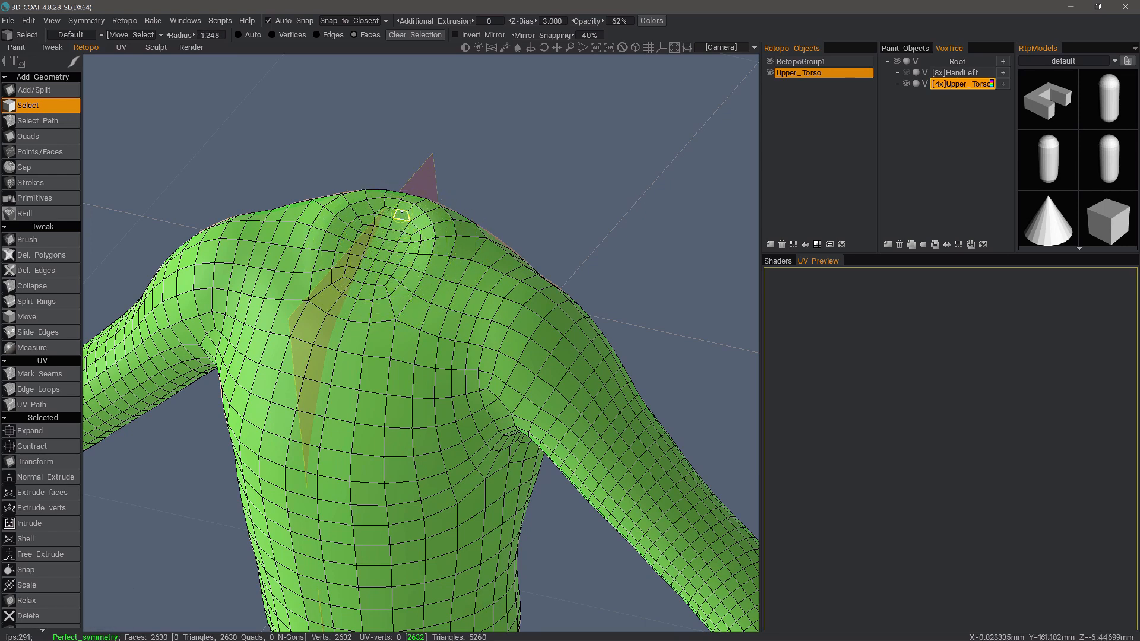
mouse_move(403, 209)
left_mouse_down()
mouse_move(364, 304)
mouse_move(382, 311)
mouse_move(410, 246)
mouse_move(403, 269)
mouse_move(409, 216)
left_mouse_up()
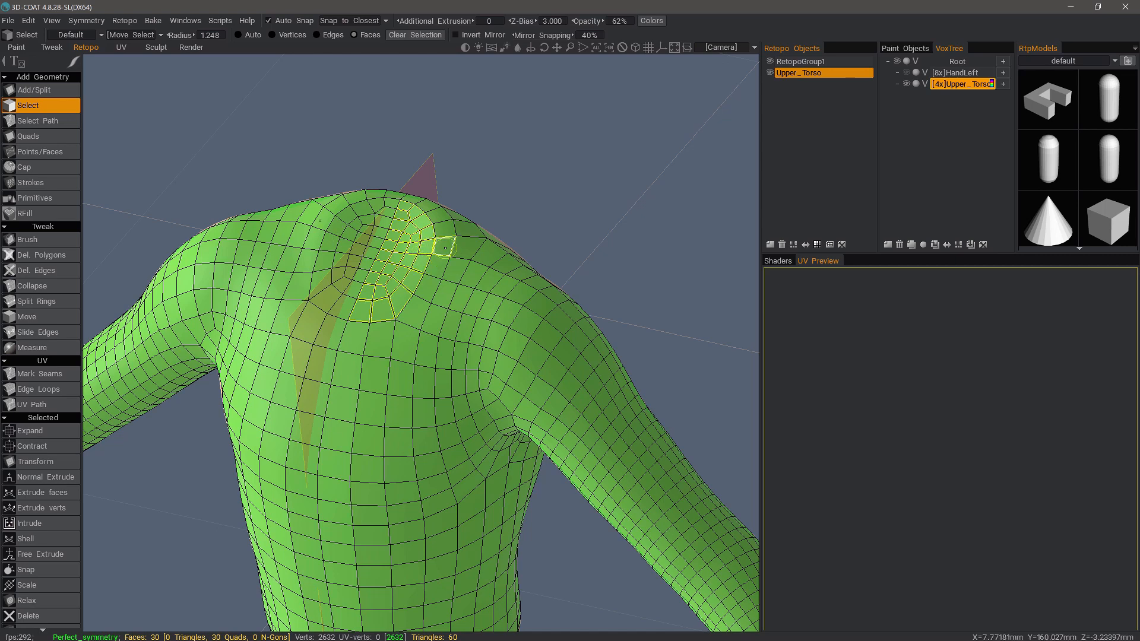
left_click(442, 247)
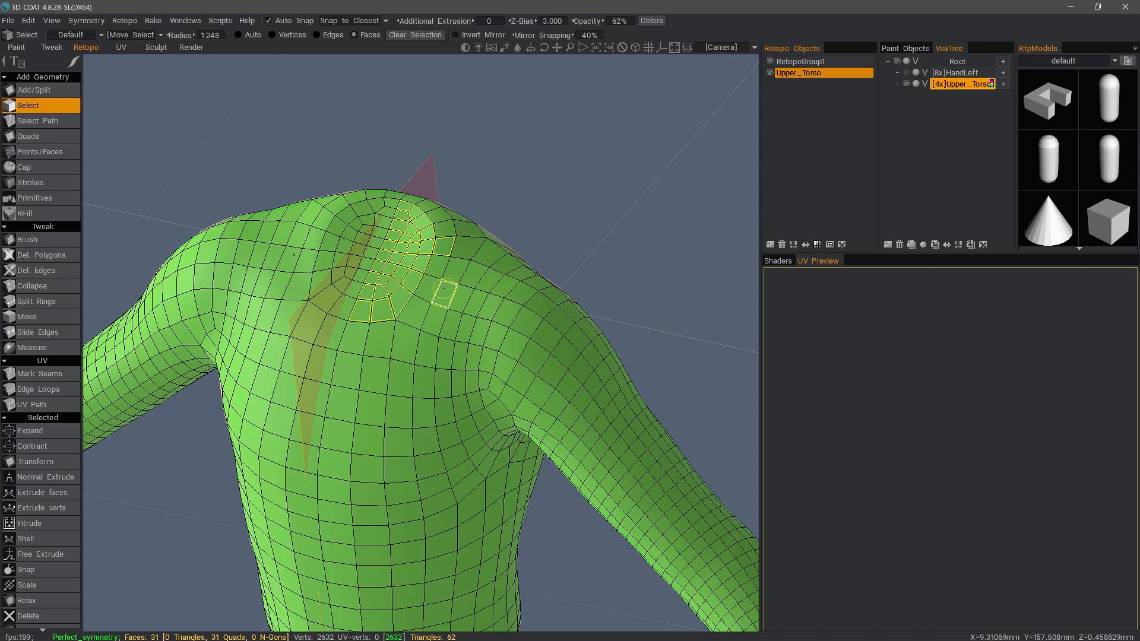
left_click(442, 247, "ctrl")
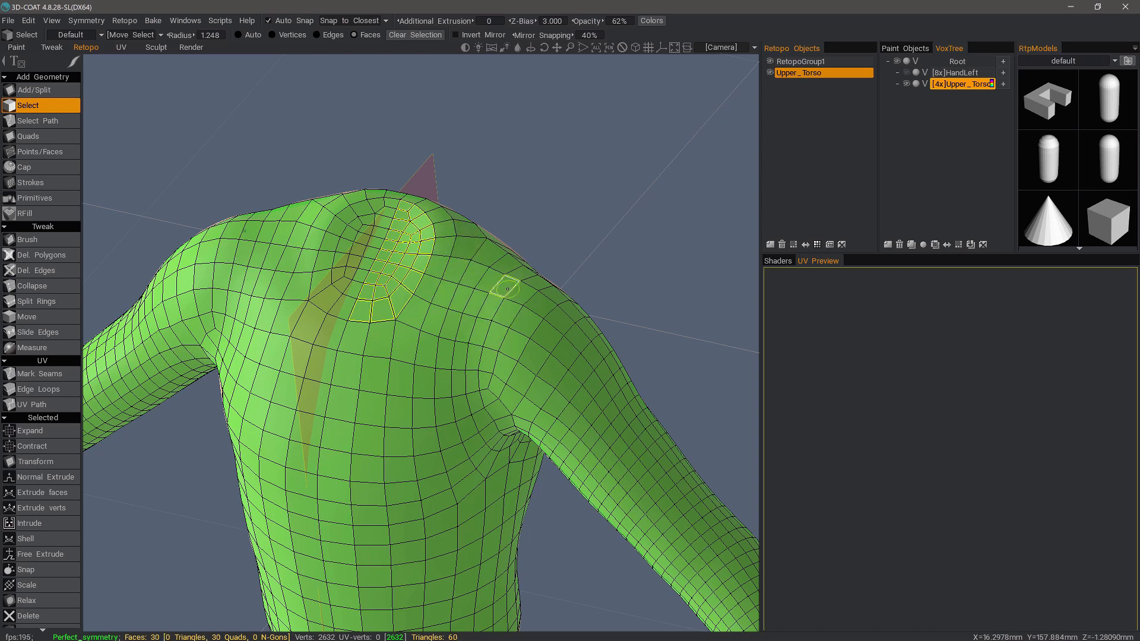
key("Delete")
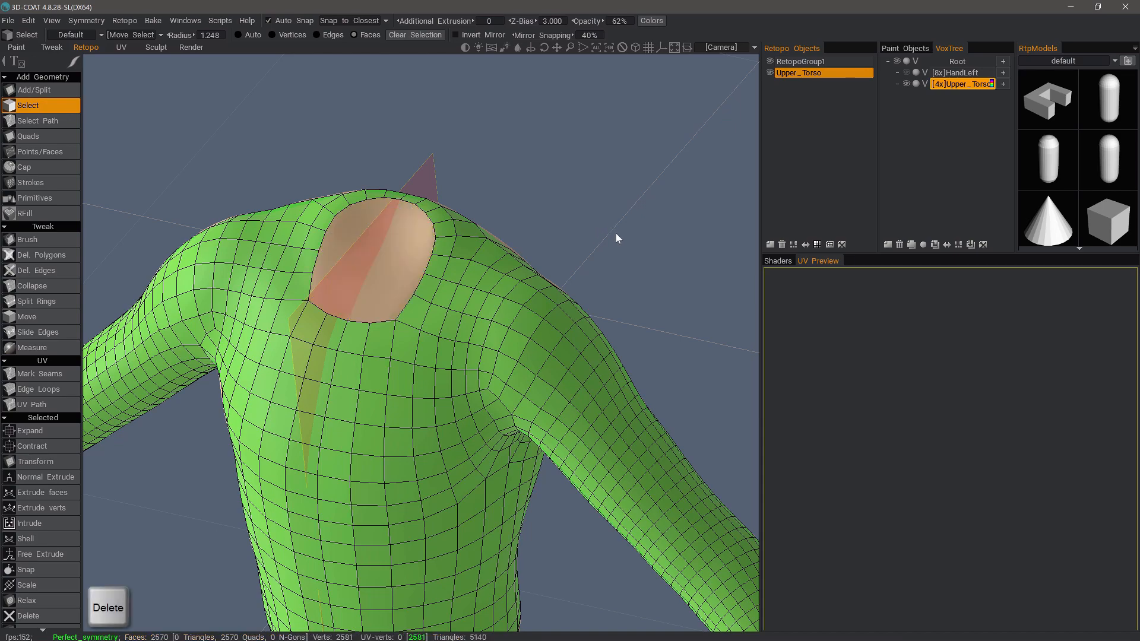
Brush-select the faces capping the wrist end of the sleeve with a radius of 0.609, and delete them
scroll(567, 337, "down", 3)
middle_click_drag(566, 337, 530, 196)
left_click_drag(561, 374, 474, 332)
middle_click_drag(410, 209, 473, 297)
left_click_drag(473, 298, 510, 405, "alt")
scroll(523, 353, "up", 3)
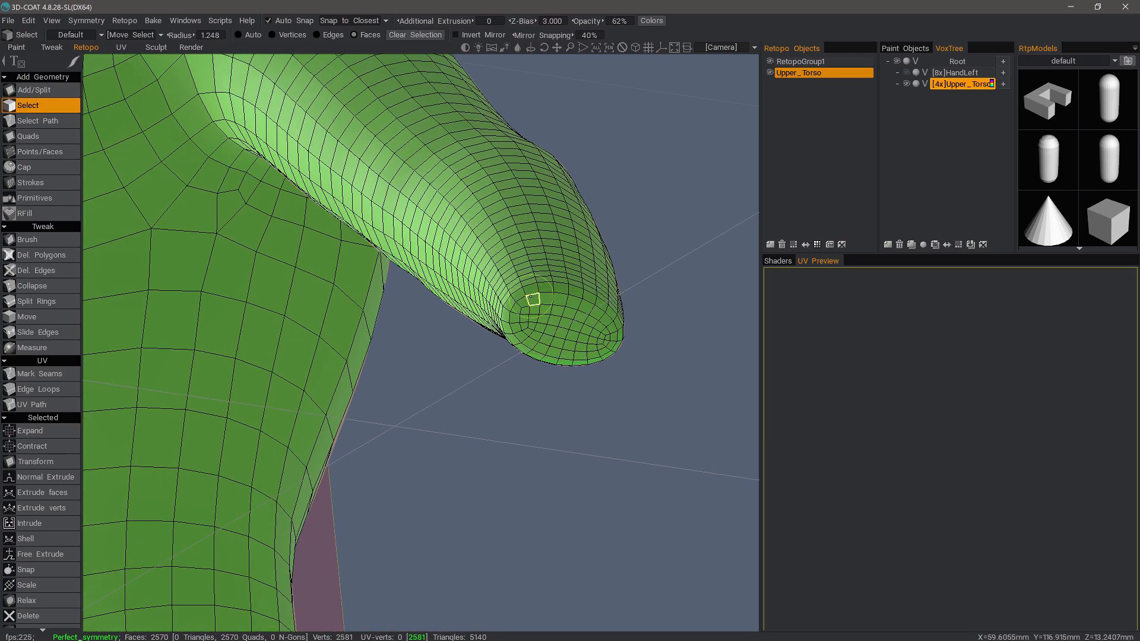
right_click_drag(544, 320, 541, 313)
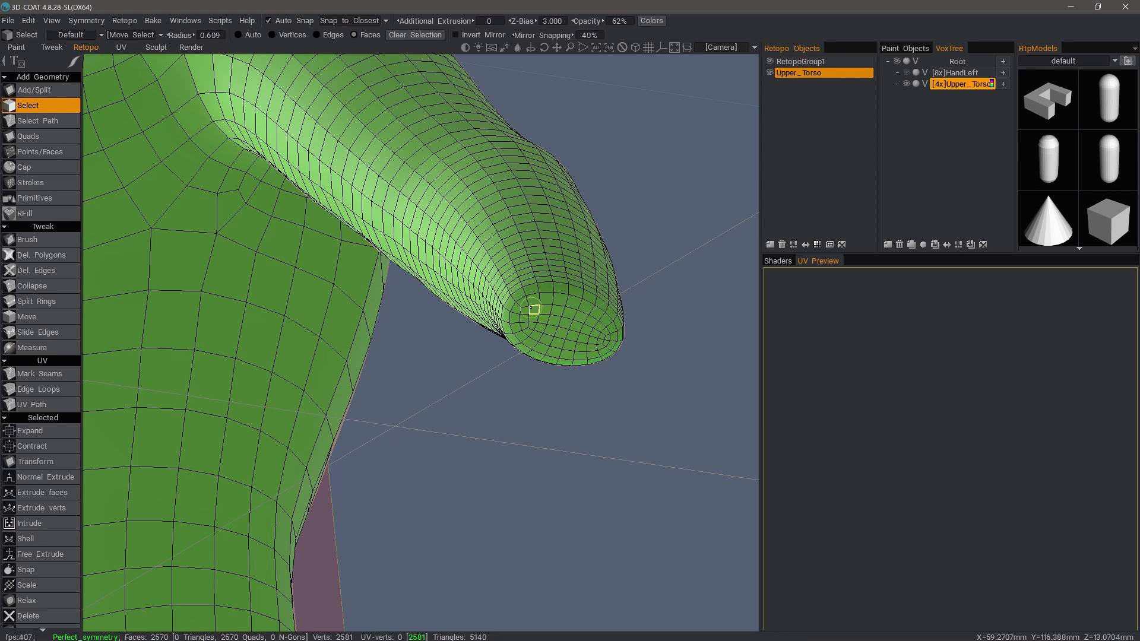
mouse_move(516, 309)
left_mouse_down()
mouse_move(569, 310)
mouse_move(599, 329)
mouse_move(592, 349)
mouse_move(567, 351)
mouse_move(518, 328)
mouse_move(537, 336)
mouse_move(560, 324)
mouse_move(586, 337)
left_mouse_up()
key("Delete")
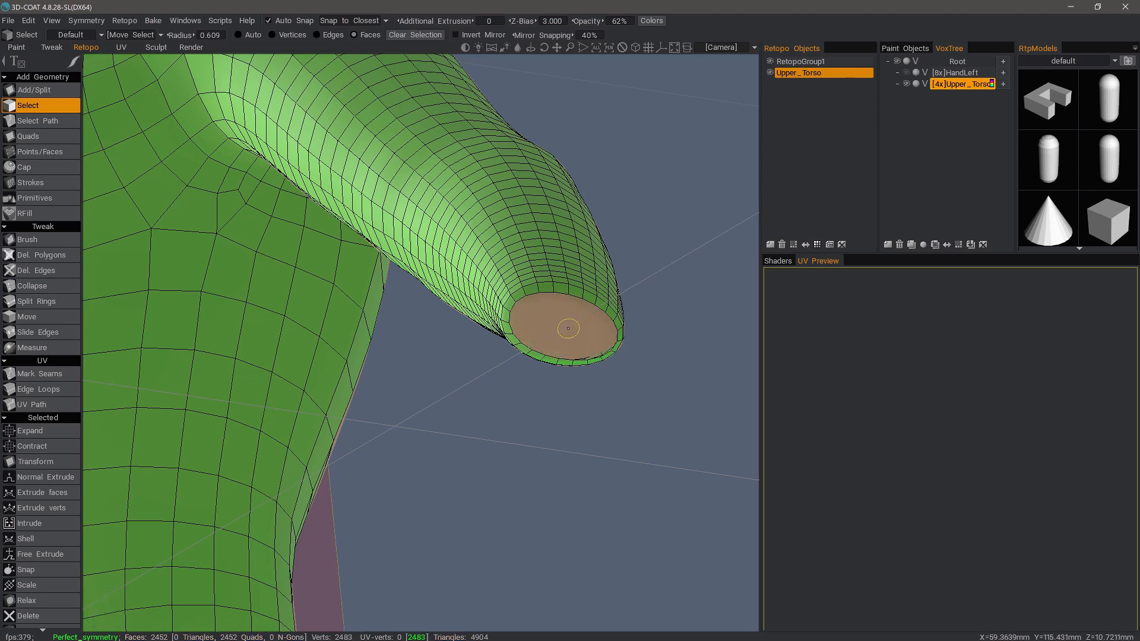
Undo the wrist cap deletion, expand the face selection once, and delete the enlarged selection
left_click_drag(561, 346, 527, 331, "alt")
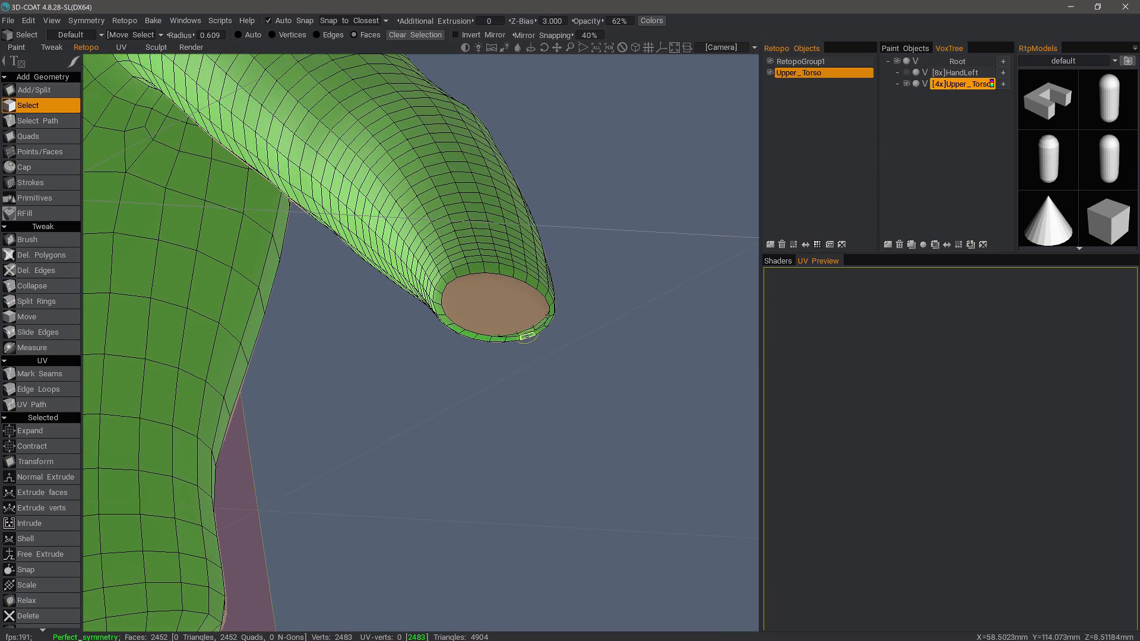
right_click(528, 335)
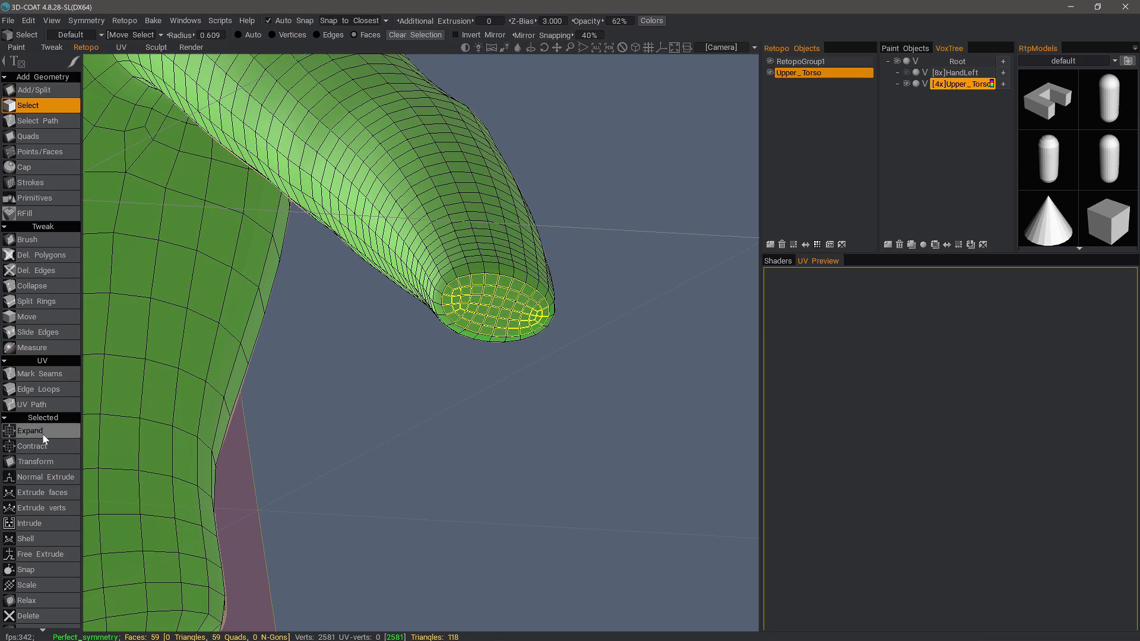
left_click(72, 431)
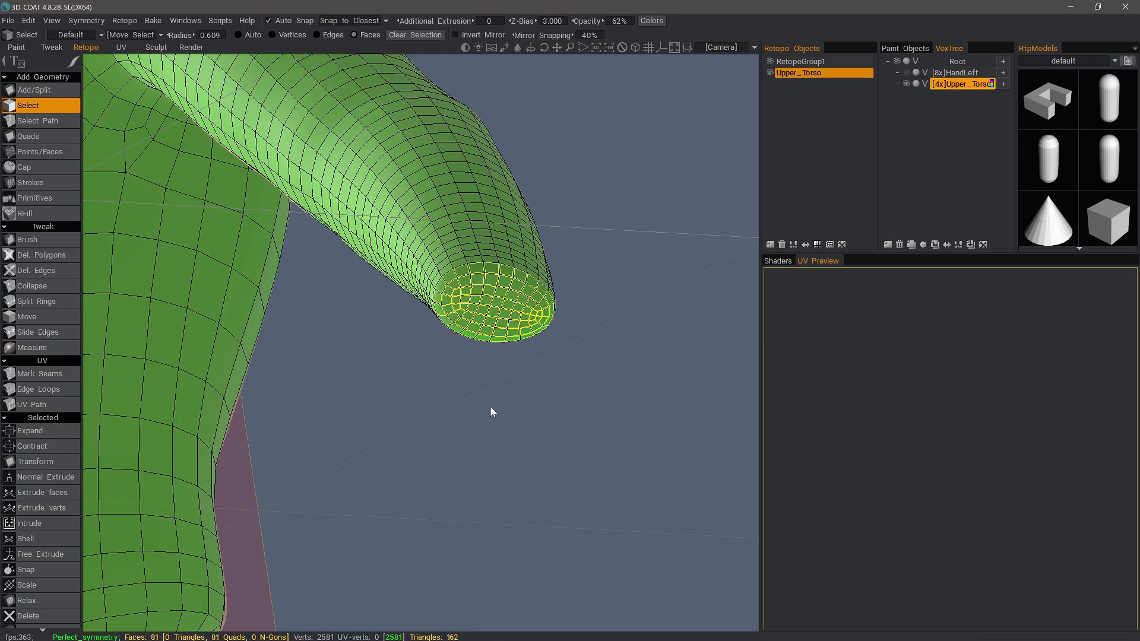
key("Delete")
Select the edge loop on the torso's underside just inside the waist edge, convert it to faces, and delete them
left_click_drag(511, 398, 407, 419, "alt")
right_click_drag(408, 420, 399, 453, "alt")
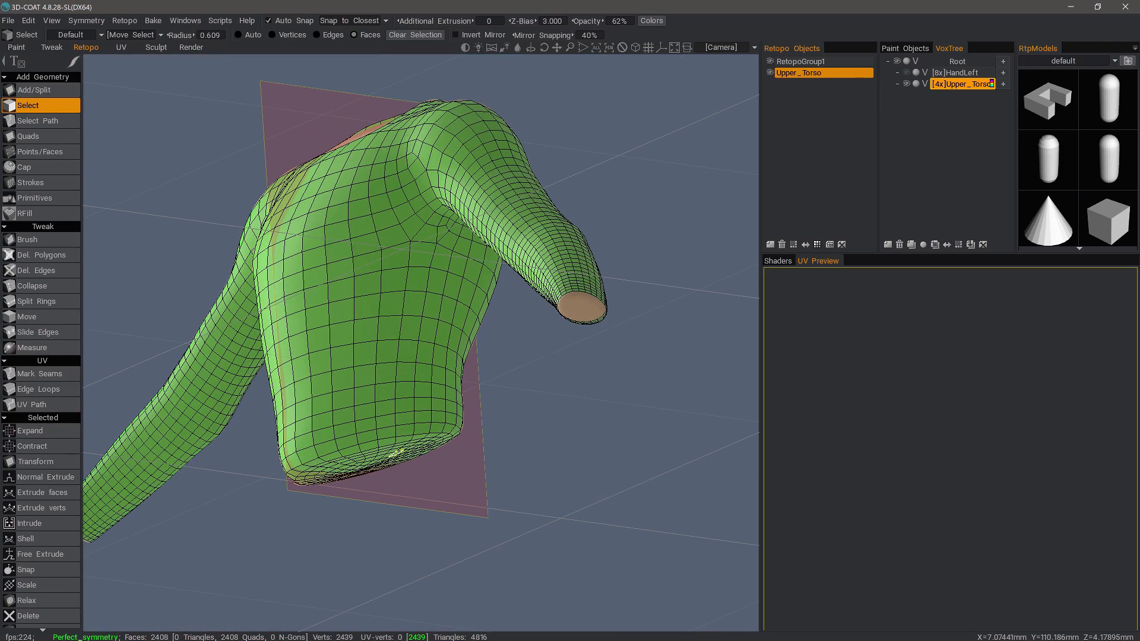
left_click_drag(399, 452, 312, 406, "alt")
right_click_drag(311, 406, 437, 361, "alt")
left_click_drag(437, 361, 468, 295, "alt")
right_click_drag(475, 318, 438, 351, "alt")
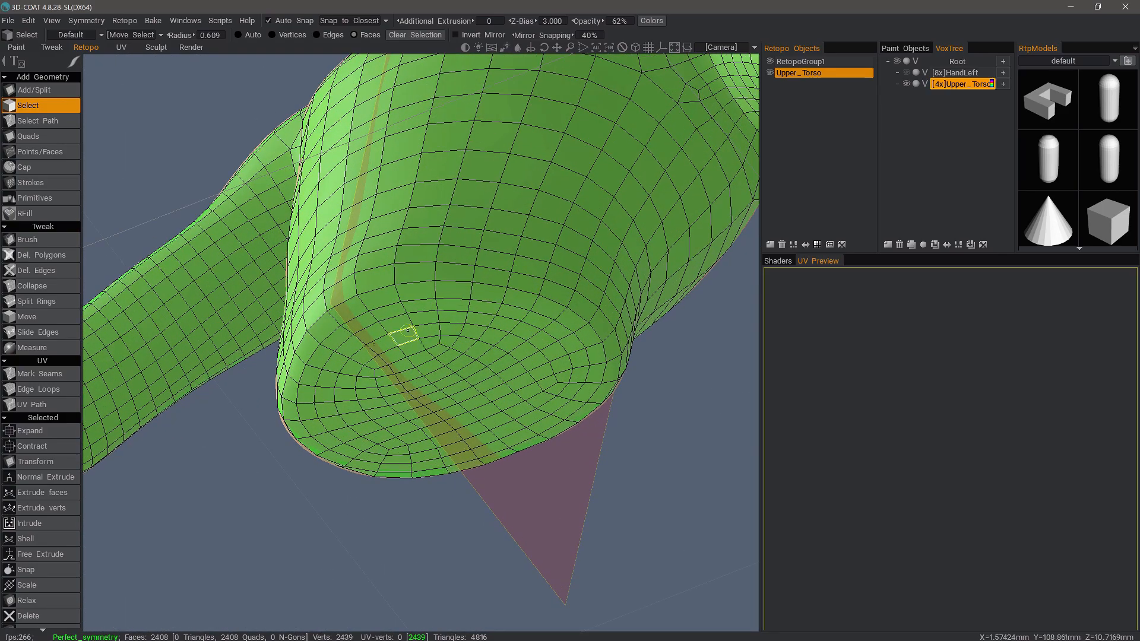
left_click_drag(183, 91, 102, 89, "alt")
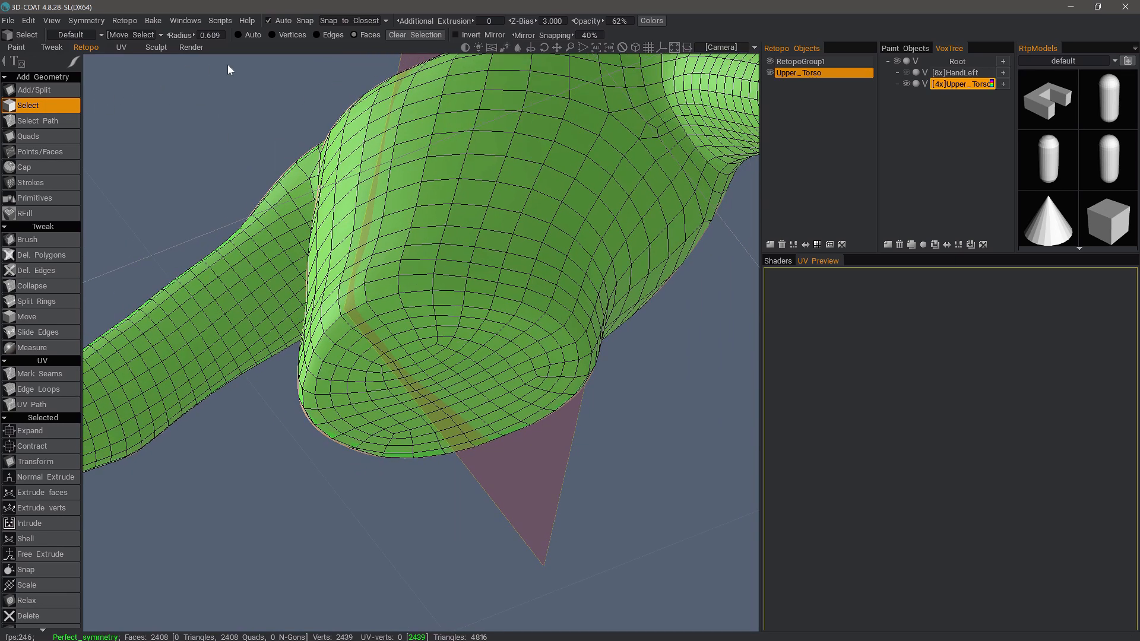
left_click(318, 35)
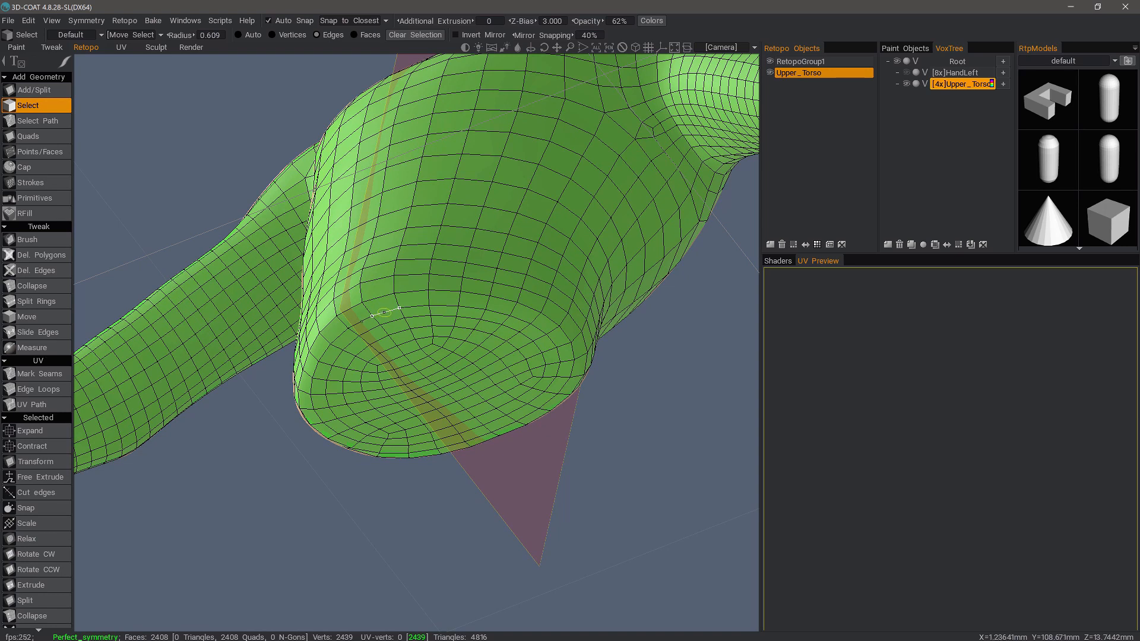
left_click(385, 311, "shift")
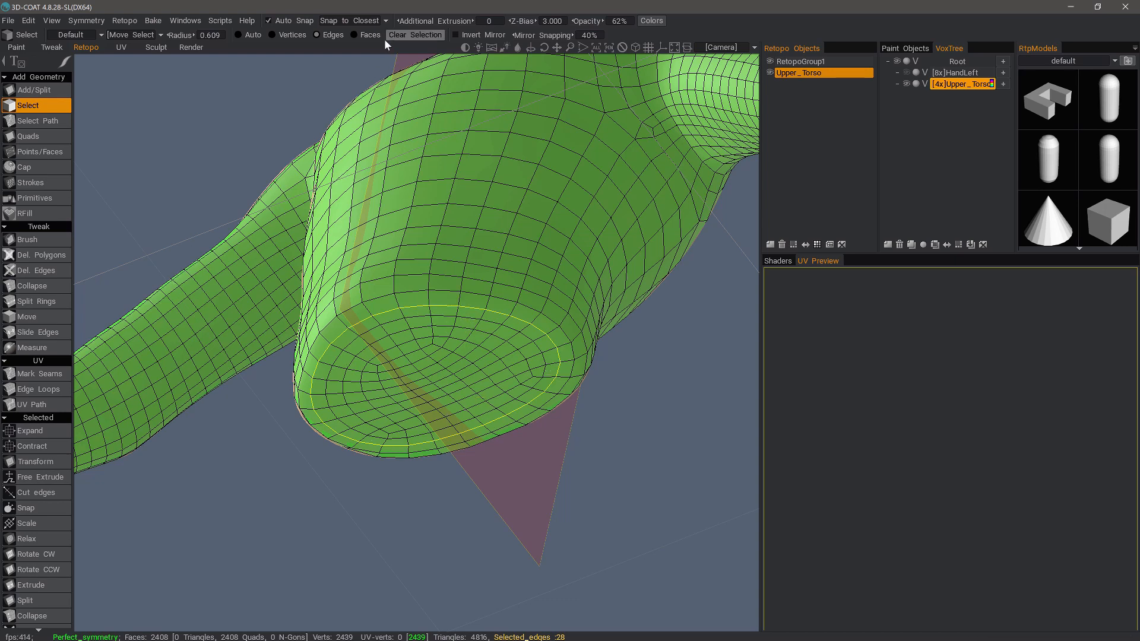
left_click(367, 35)
key("Delete")
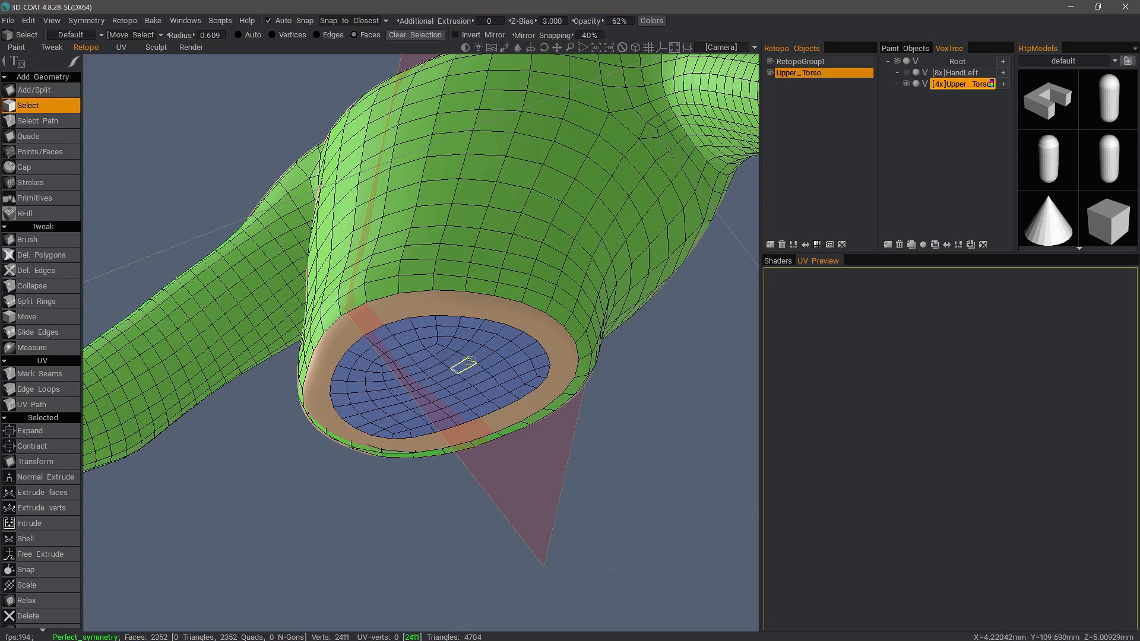
Select the whole detached island of faces inside the waist opening and delete it
double_click(466, 365)
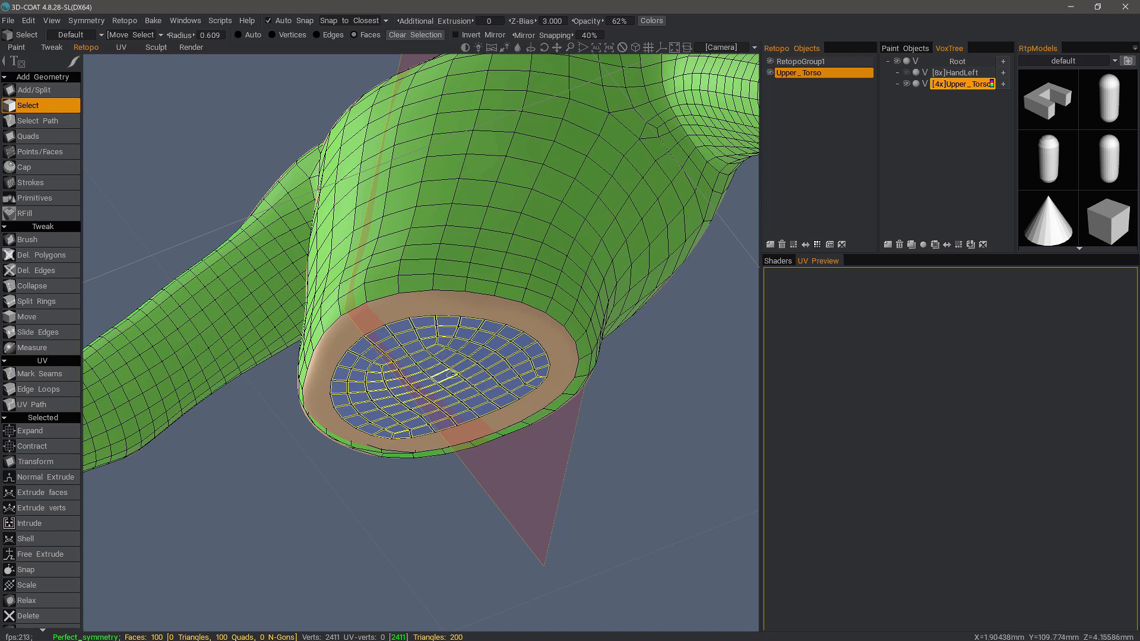
key("Delete")
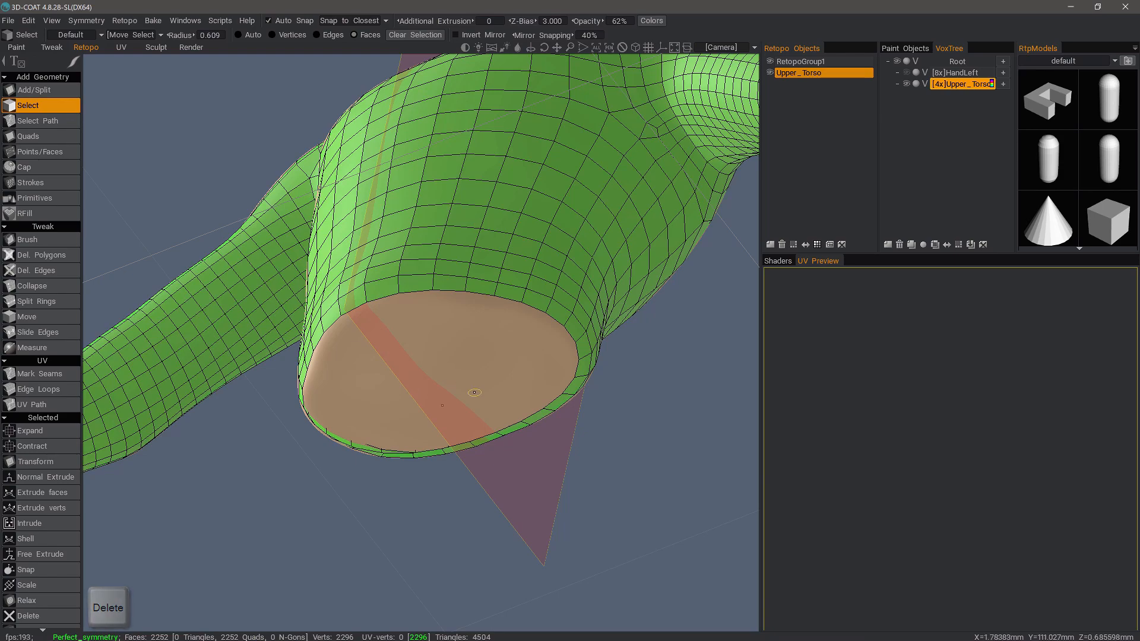
left_click_drag(650, 507, 527, 488)
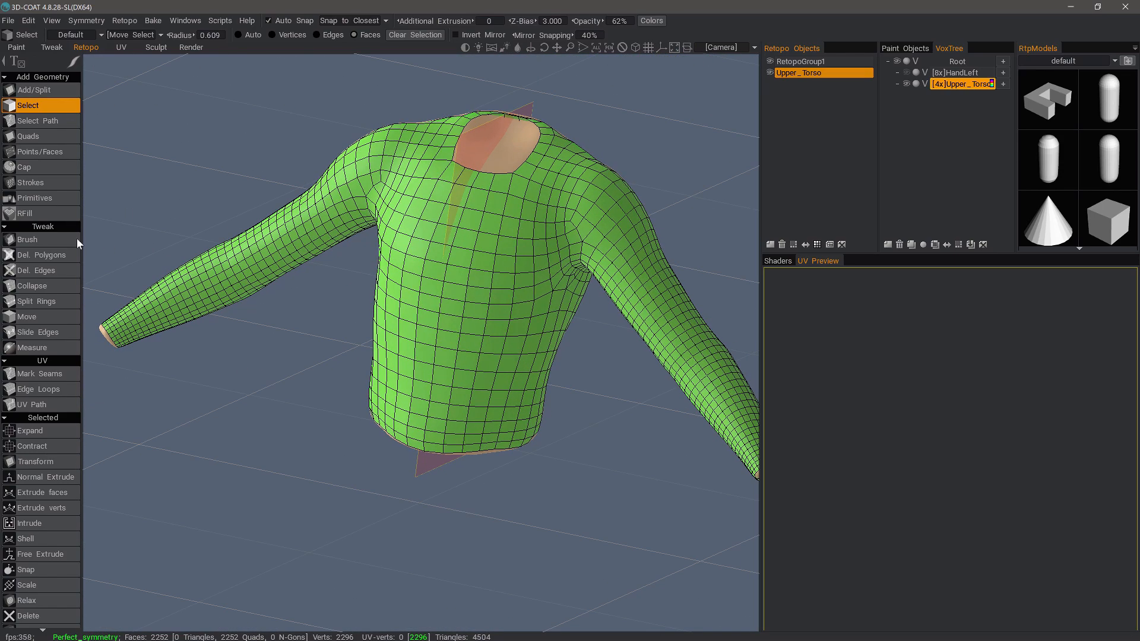
Smooth the retopo mesh across the torso, its lower edge and the sleeve using the Tweak Brush at radius 6.761
left_click(49, 241)
mouse_move(464, 445)
right_mouse_down()
mouse_move(504, 445)
mouse_move(492, 438)
right_mouse_up()
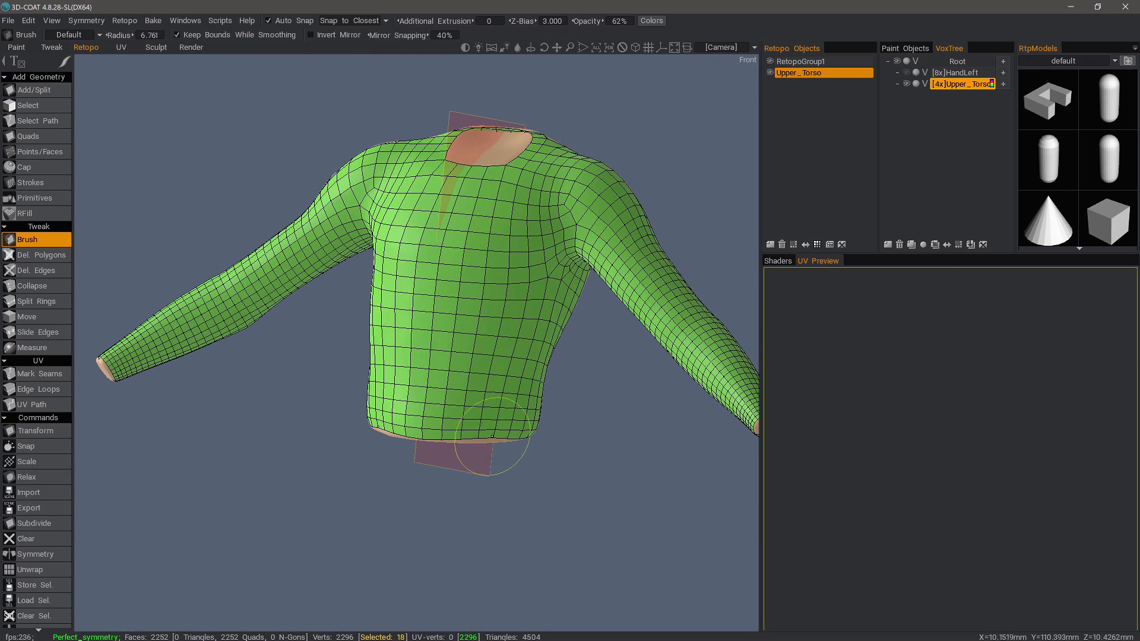
mouse_move(492, 439)
left_mouse_down("shift")
mouse_move(459, 442)
mouse_move(503, 426)
mouse_move(283, 423)
mouse_move(330, 379)
mouse_move(491, 419)
mouse_move(528, 401)
mouse_move(653, 398)
mouse_move(585, 380)
mouse_move(602, 377)
mouse_move(509, 402)
mouse_move(62, 432)
left_mouse_up("shift")
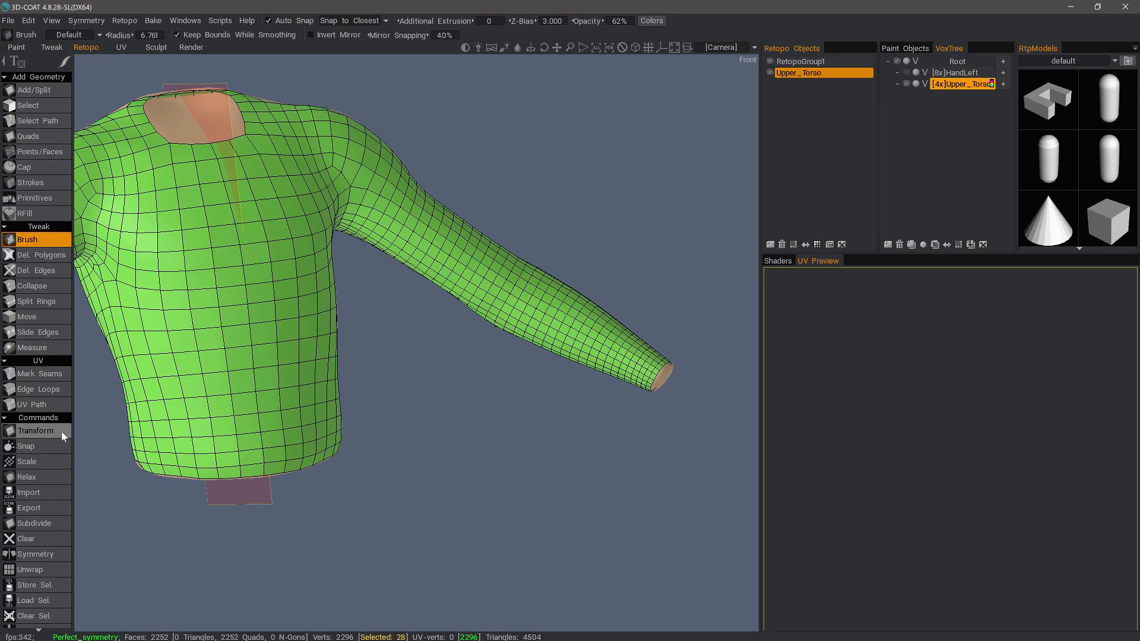
left_click_drag(643, 344, 581, 396, "alt")
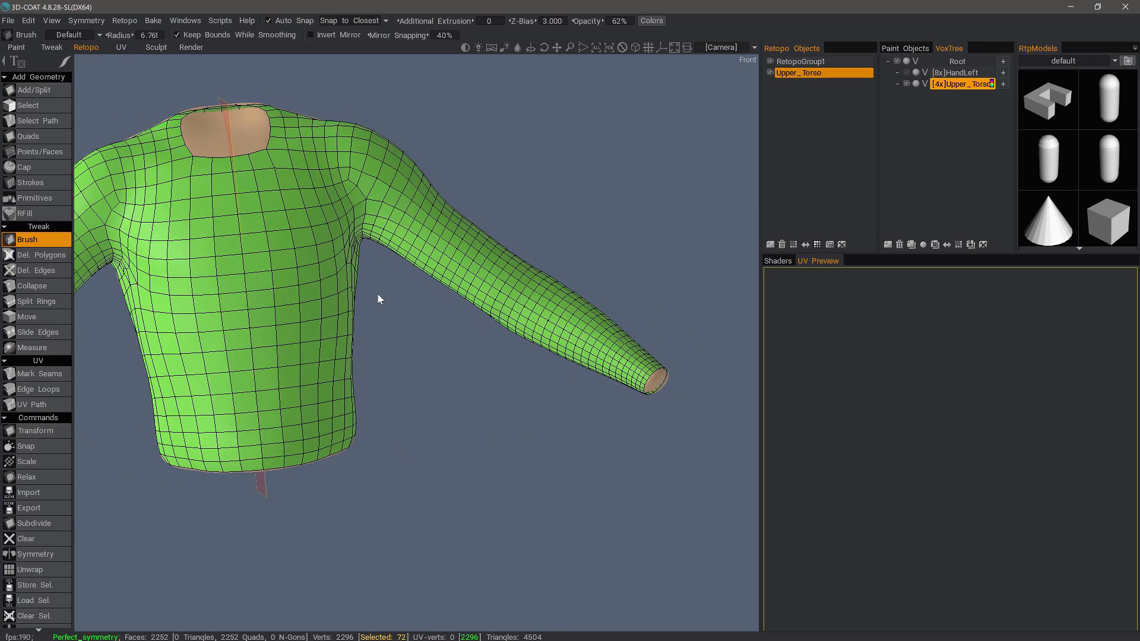
left_click_drag(378, 293, 46, 303, "alt")
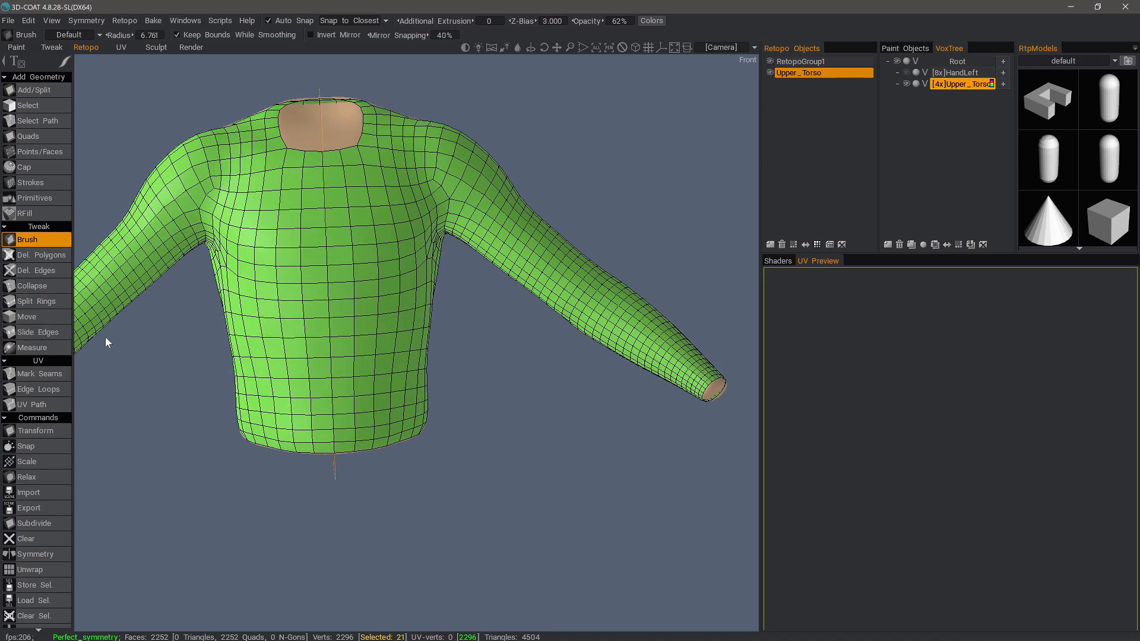
Delete every other edge loop around the sleeve, working up from the wrist opening, with the Del. Edges tool
left_click(44, 271)
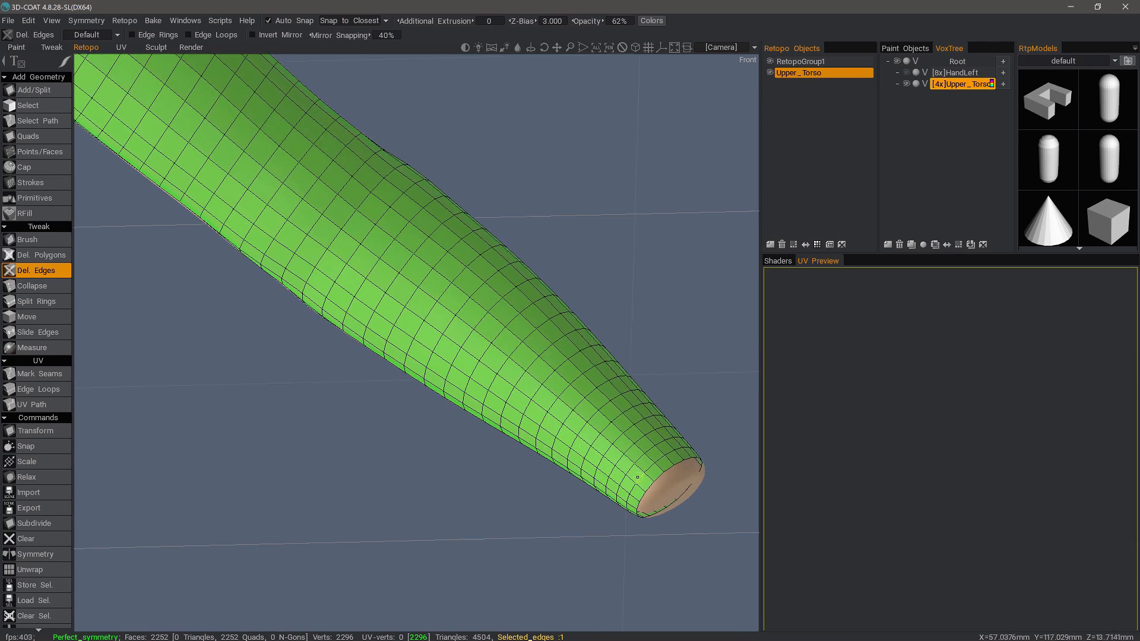
left_click(637, 477, "ctrl")
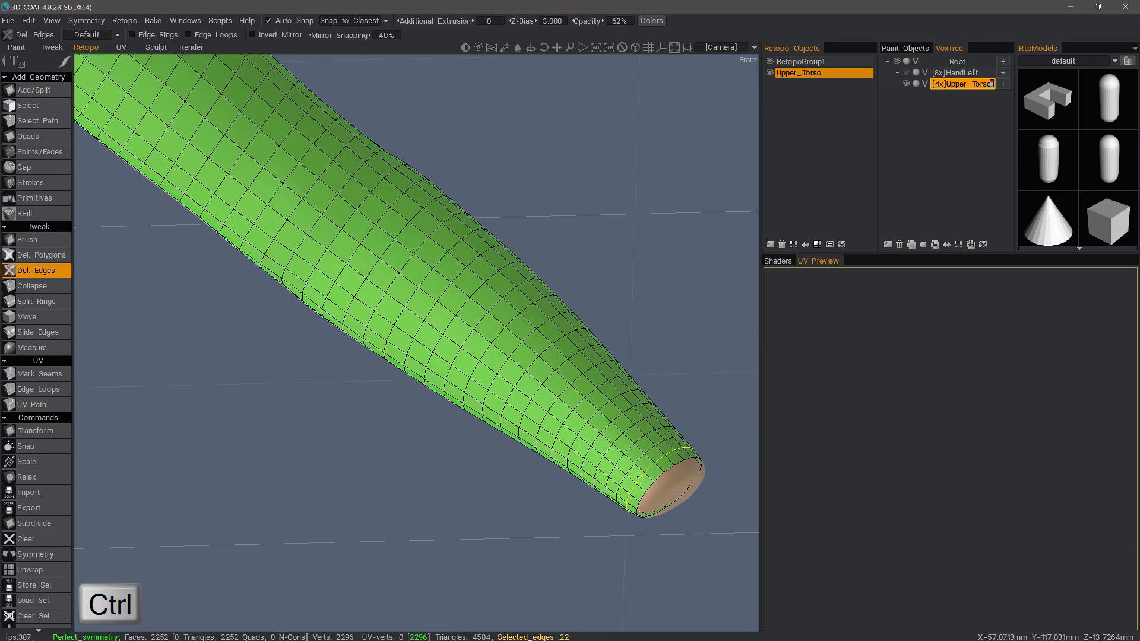
left_click(639, 477, "ctrl")
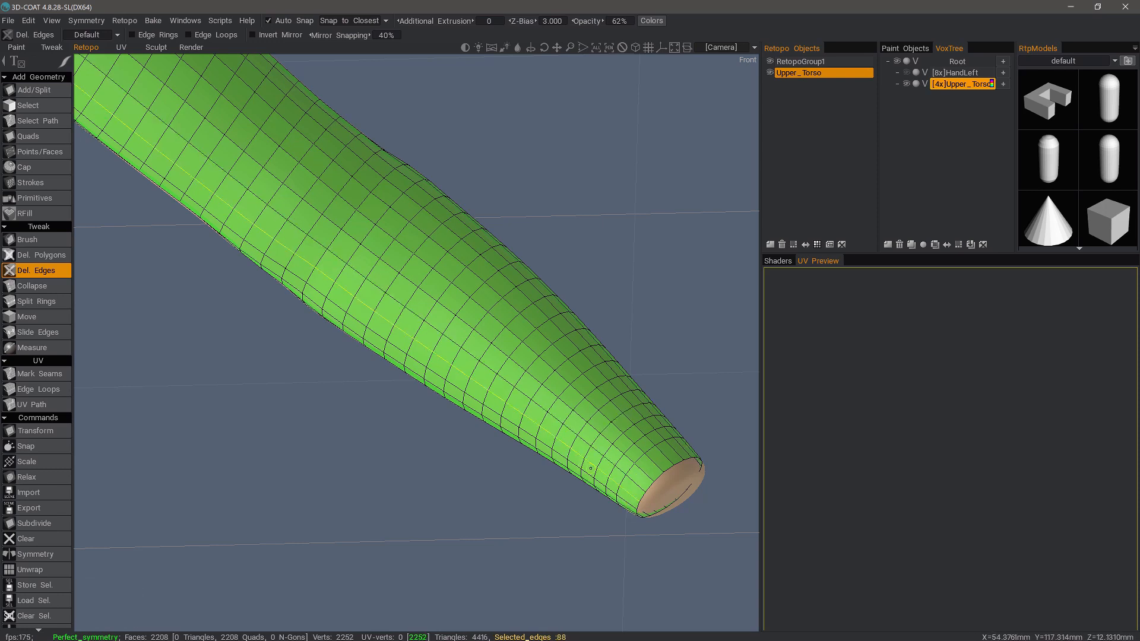
left_click(619, 460, "ctrl")
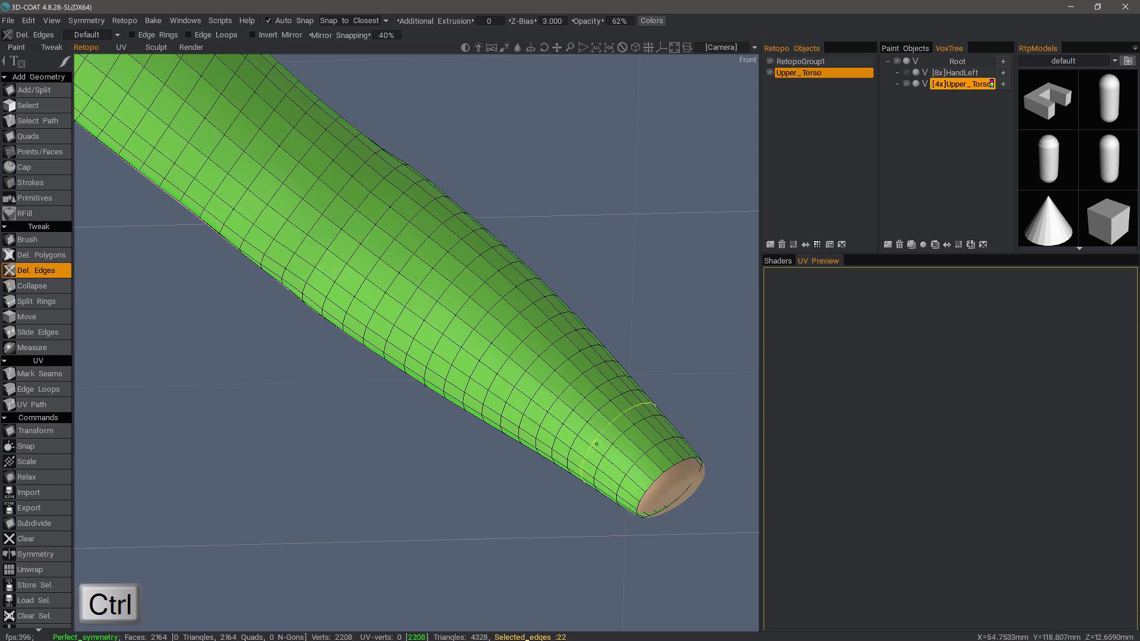
left_click(589, 438, "ctrl")
left_click(558, 421, "ctrl")
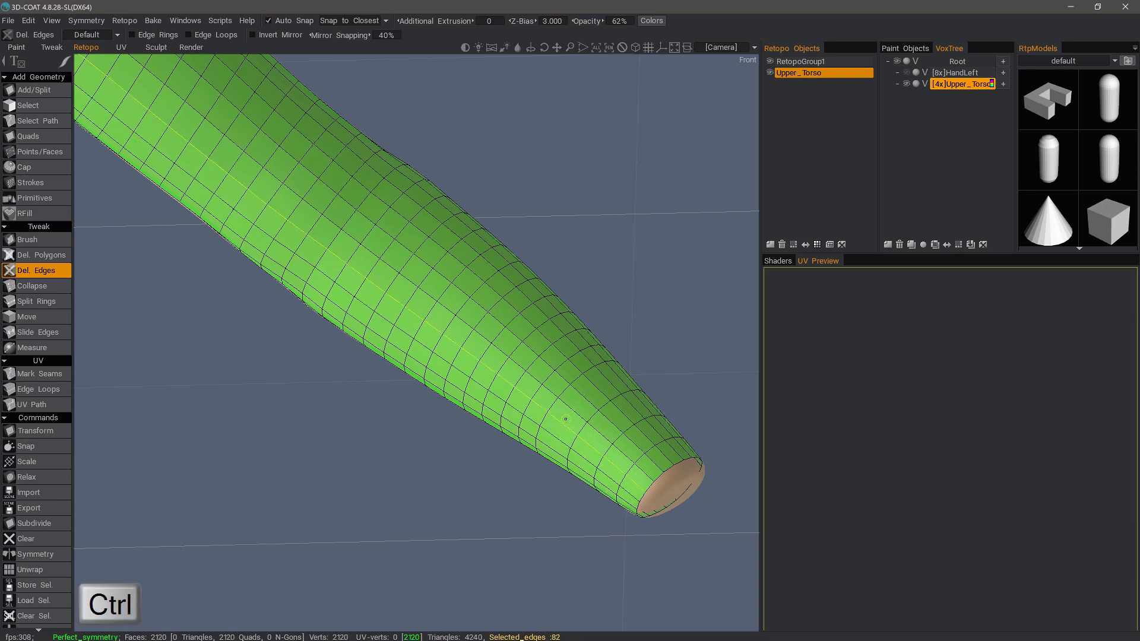
left_click(547, 414, "ctrl")
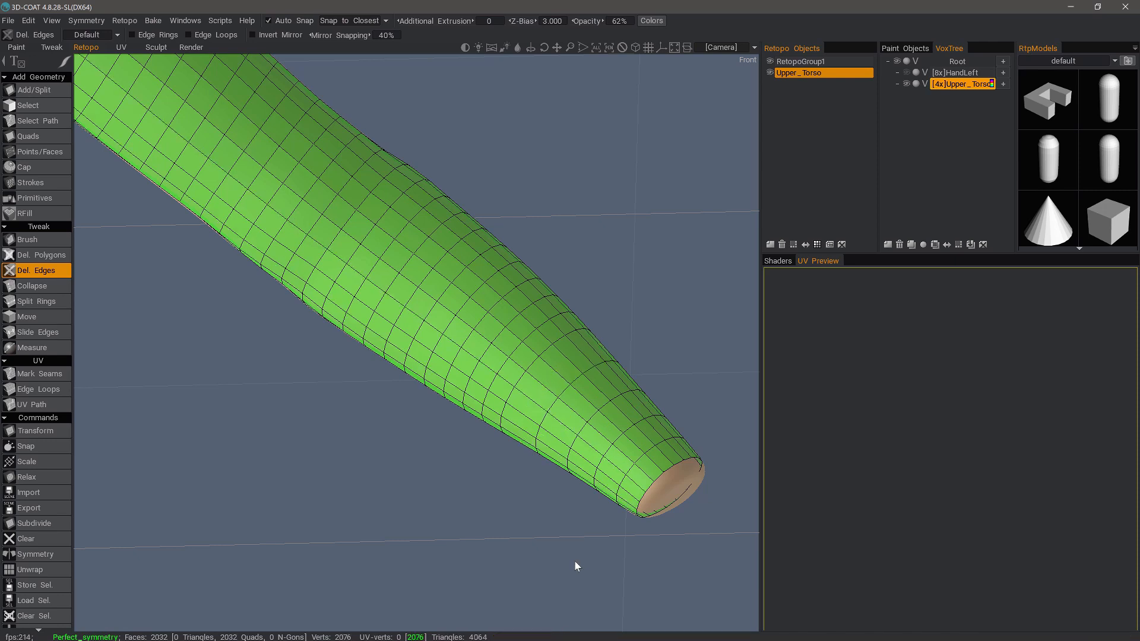
Undo all of the edge loop deletions on the sleeve
key("ctrl+z")
key("ctrl+z")
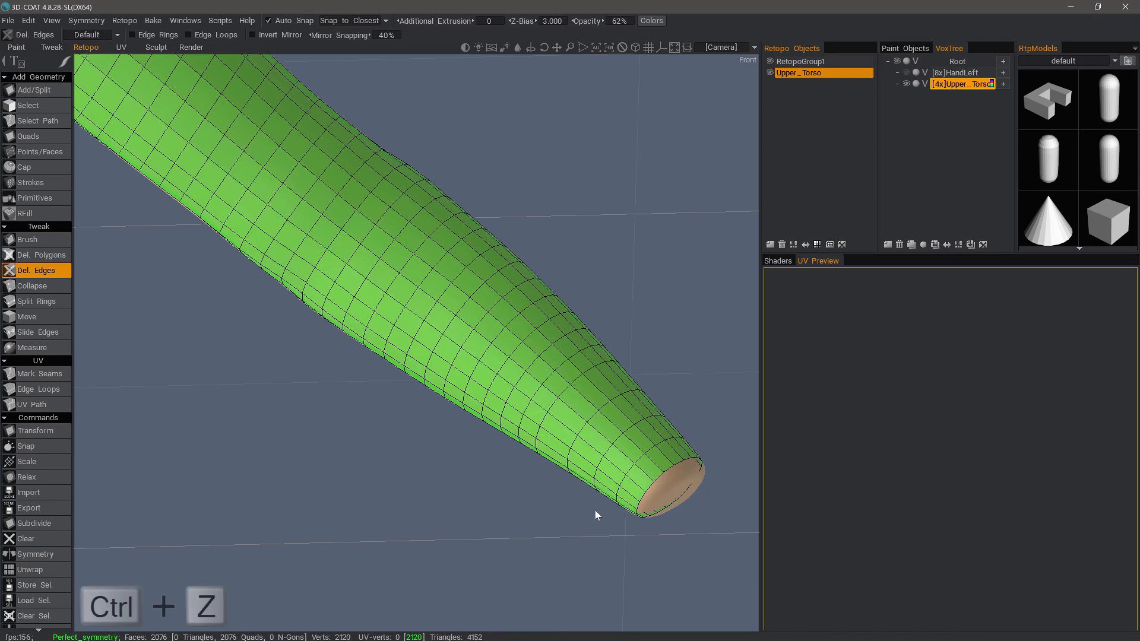
key("ctrl+z")
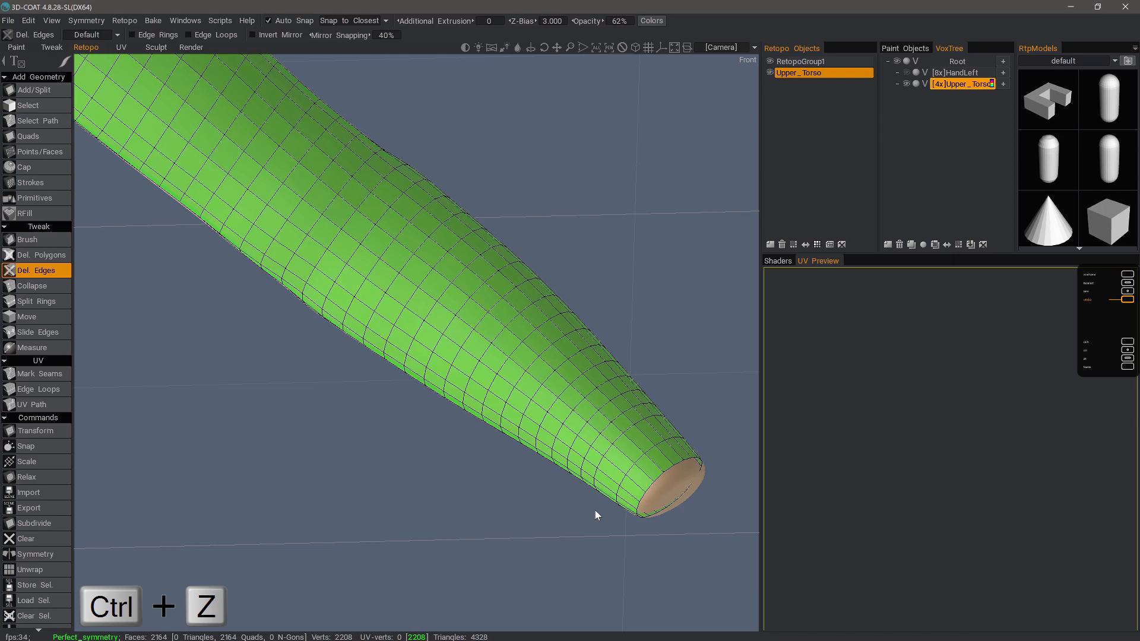
key("ctrl+z")
key("ctrl+z")
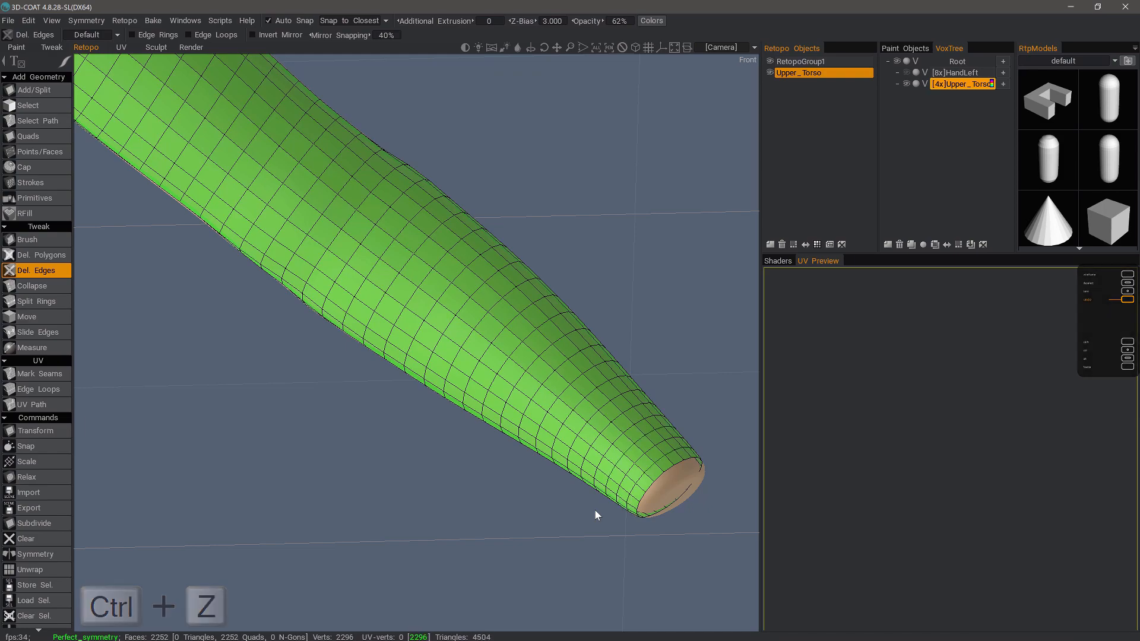
right_click_drag(595, 510, 523, 395)
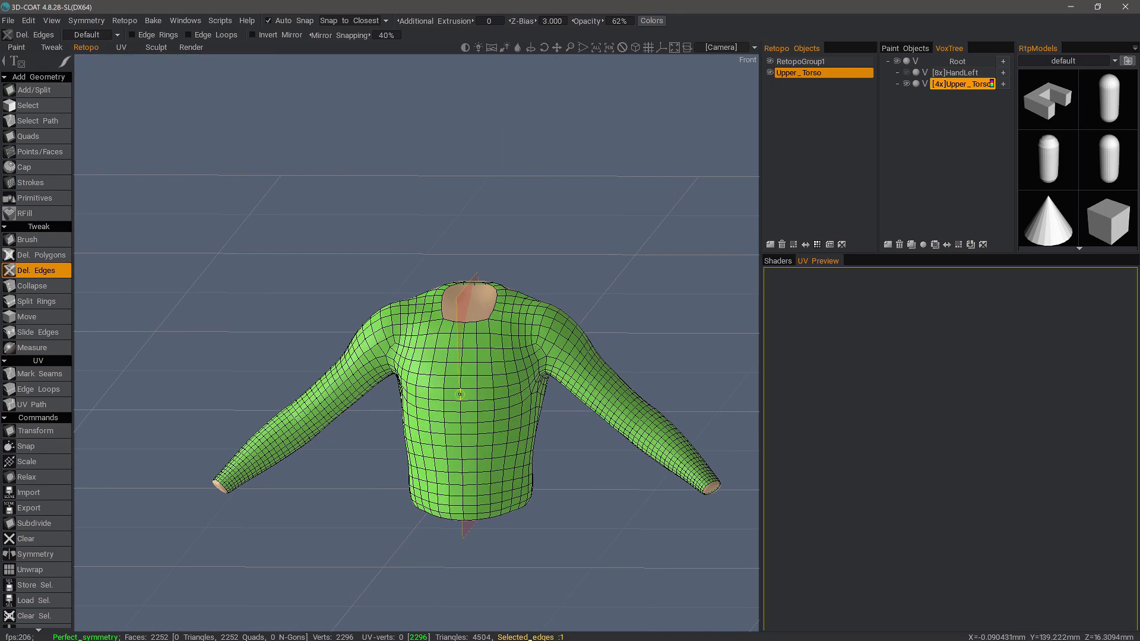
left_click_drag(522, 395, 472, 418, "alt")
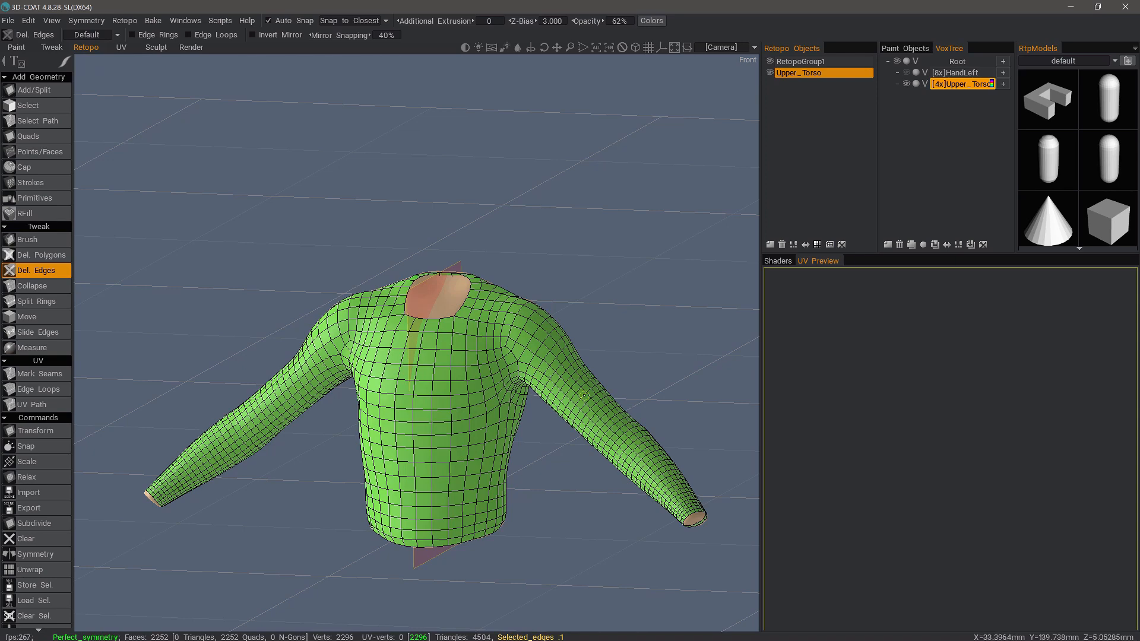
left_click_drag(584, 395, 653, 494, "alt")
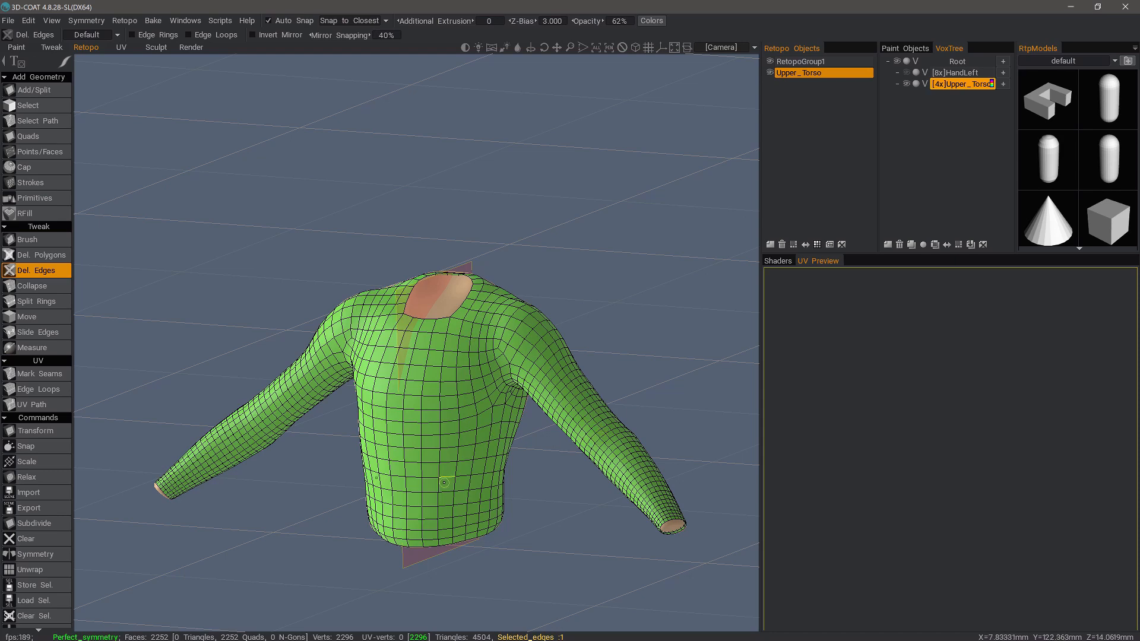
left_click_drag(439, 481, 494, 481, "alt")
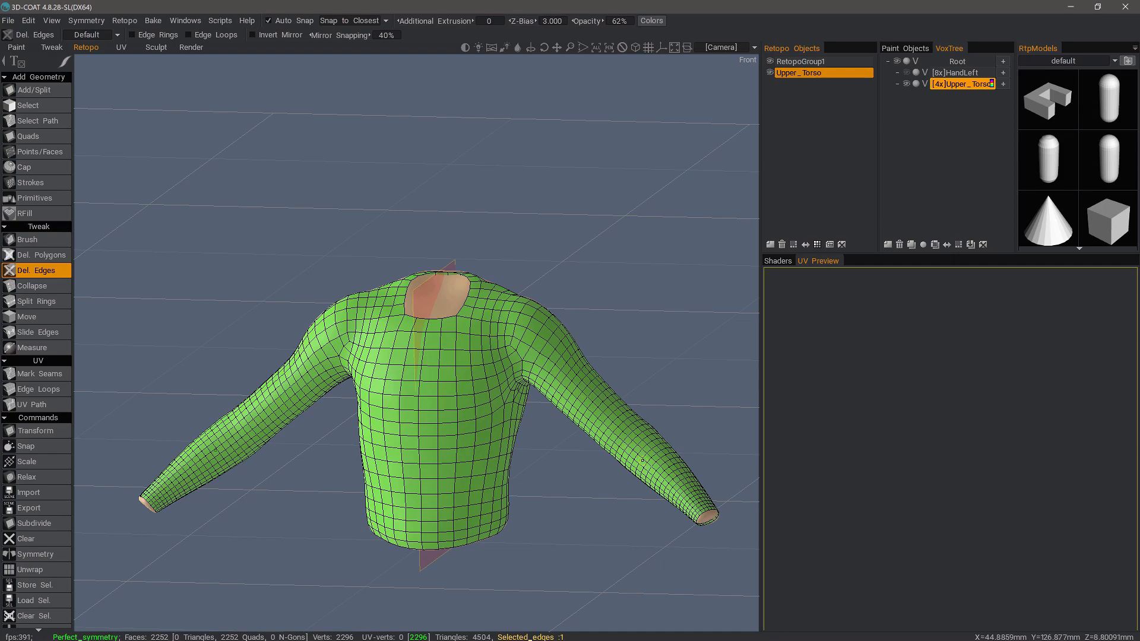
middle_click_drag(618, 426, 569, 467)
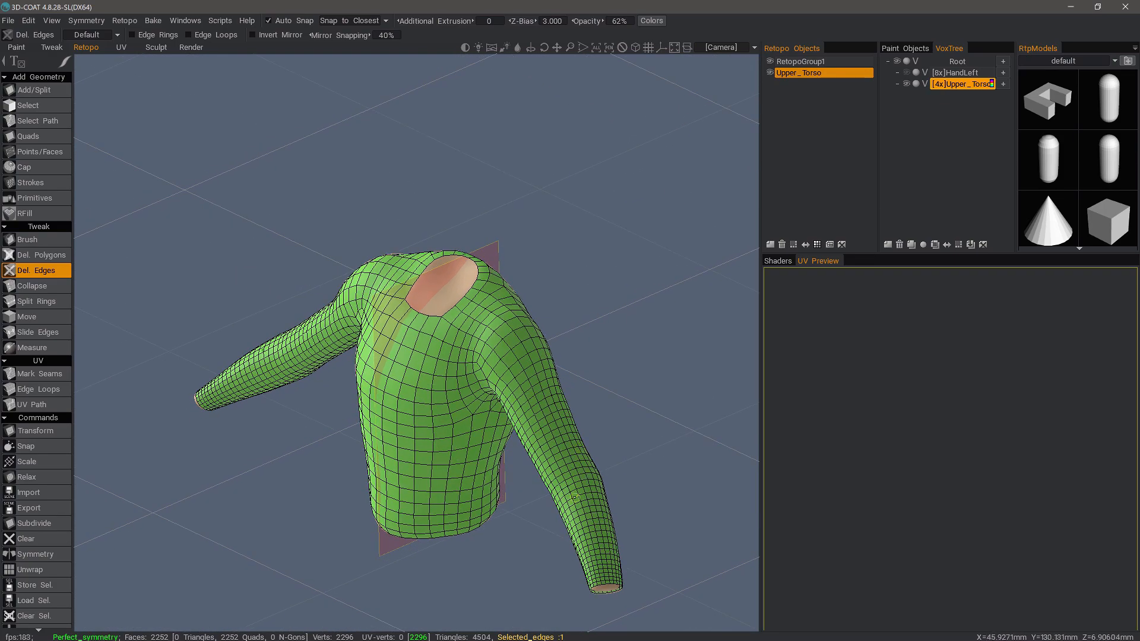
left_click_drag(581, 519, 92, 265, "alt")
Smooth and round the border of the neck opening with the Tweak Brush, reducing its radius to 3.412
left_click(49, 242)
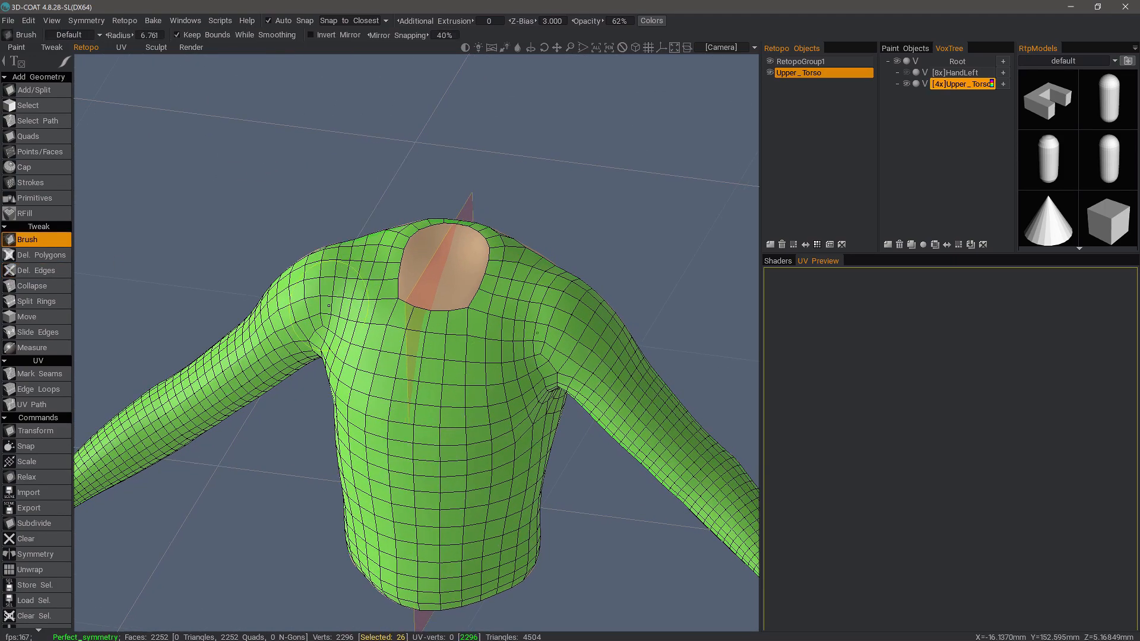
right_click_drag(465, 315, 441, 306)
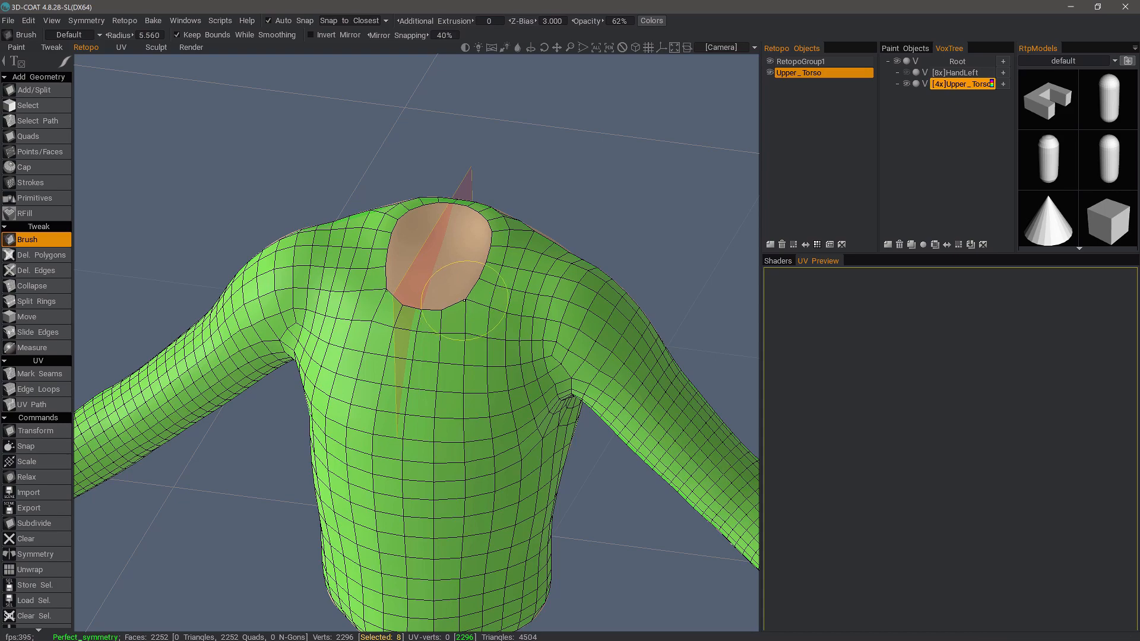
mouse_move(472, 289)
middle_mouse_down()
mouse_move(422, 339)
mouse_move(510, 424)
mouse_move(481, 294)
middle_mouse_up()
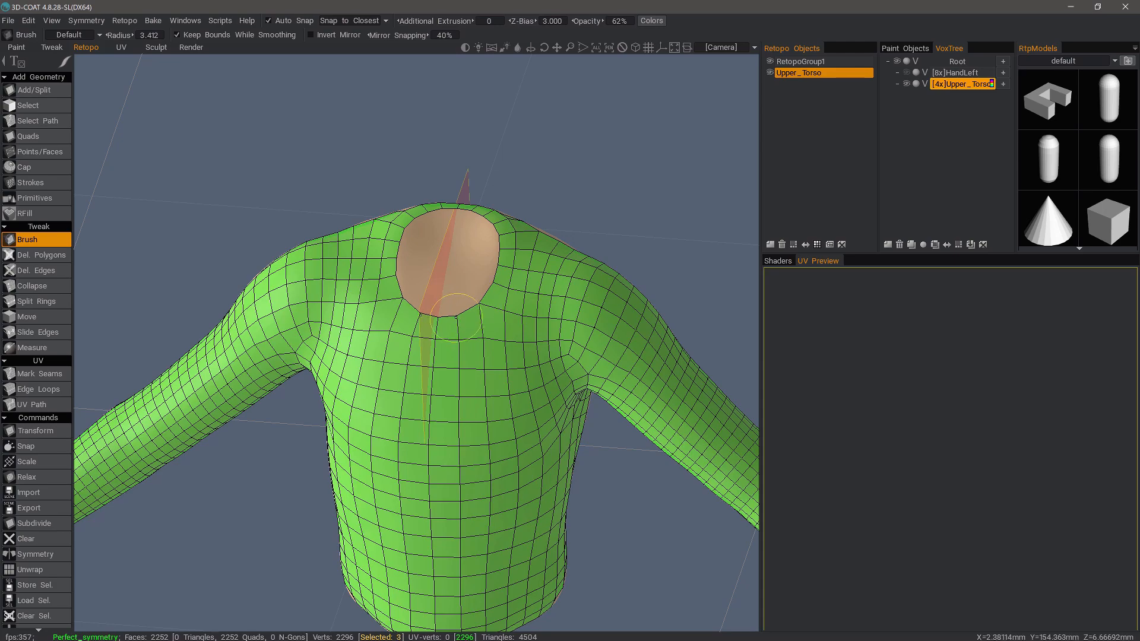
middle_click_drag(456, 316, 477, 285)
right_click_drag(477, 285, 472, 295)
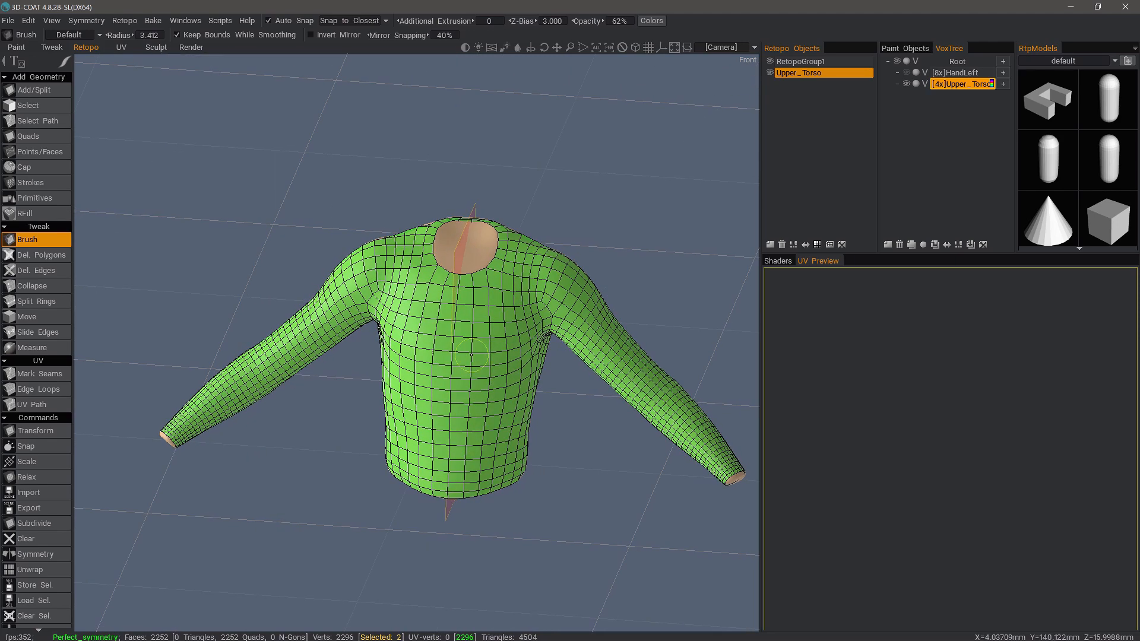
middle_click_drag(472, 296, 453, 297)
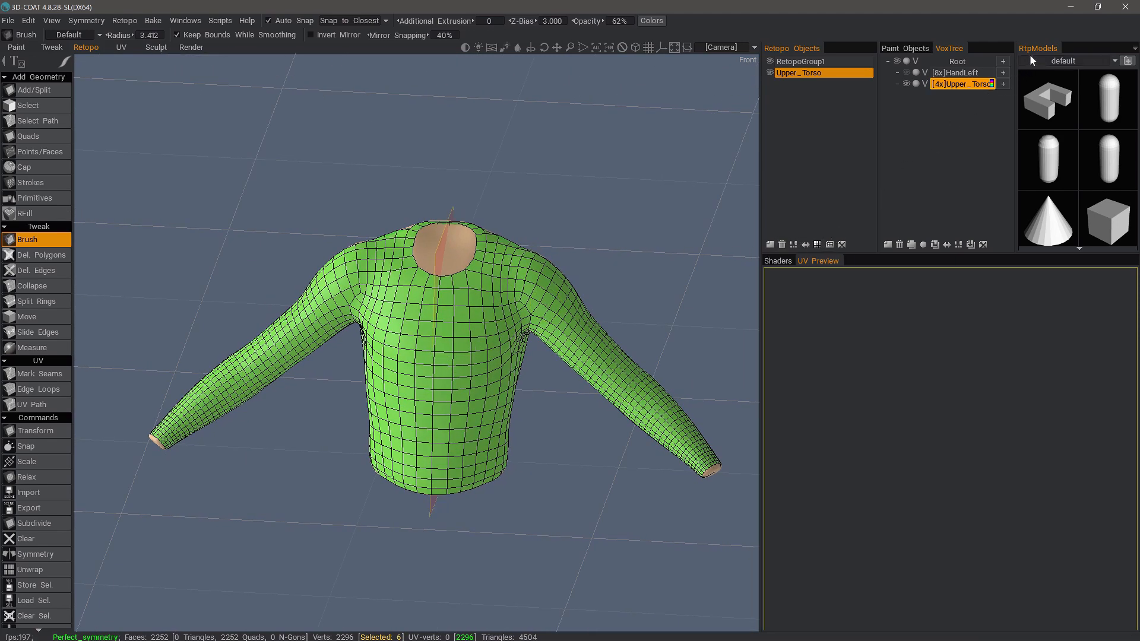
Select the Upper_Torso retopo object, switch the RtpModels library to the Cloth category and browse its stored models down to Upper_Torso_01
mouse_move(1091, 177)
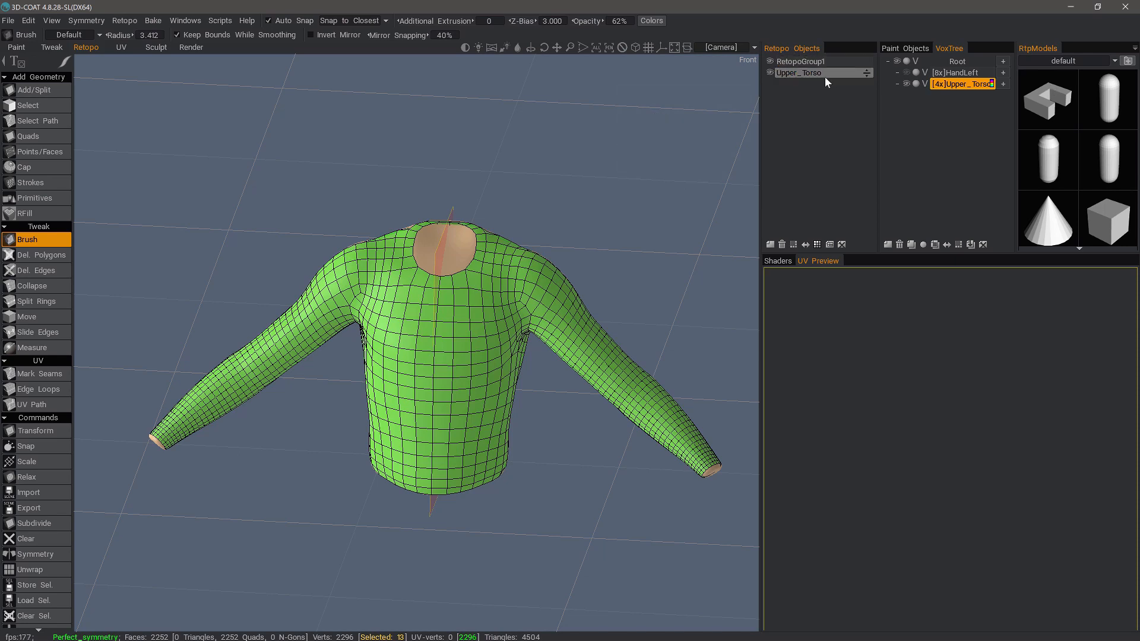
left_click(861, 72)
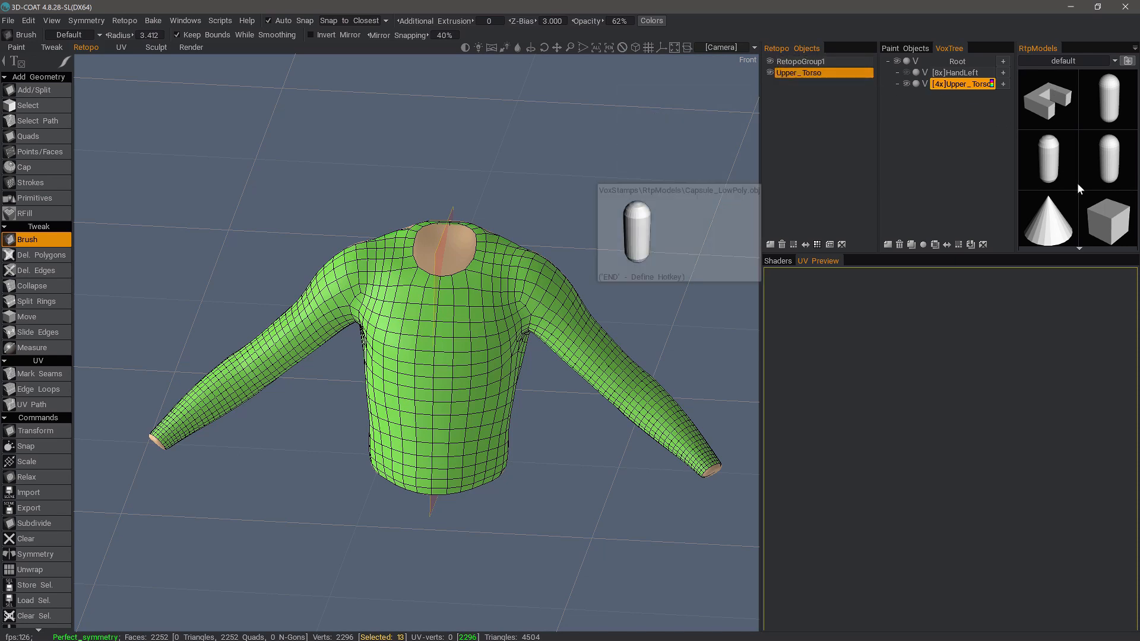
left_click(1114, 61)
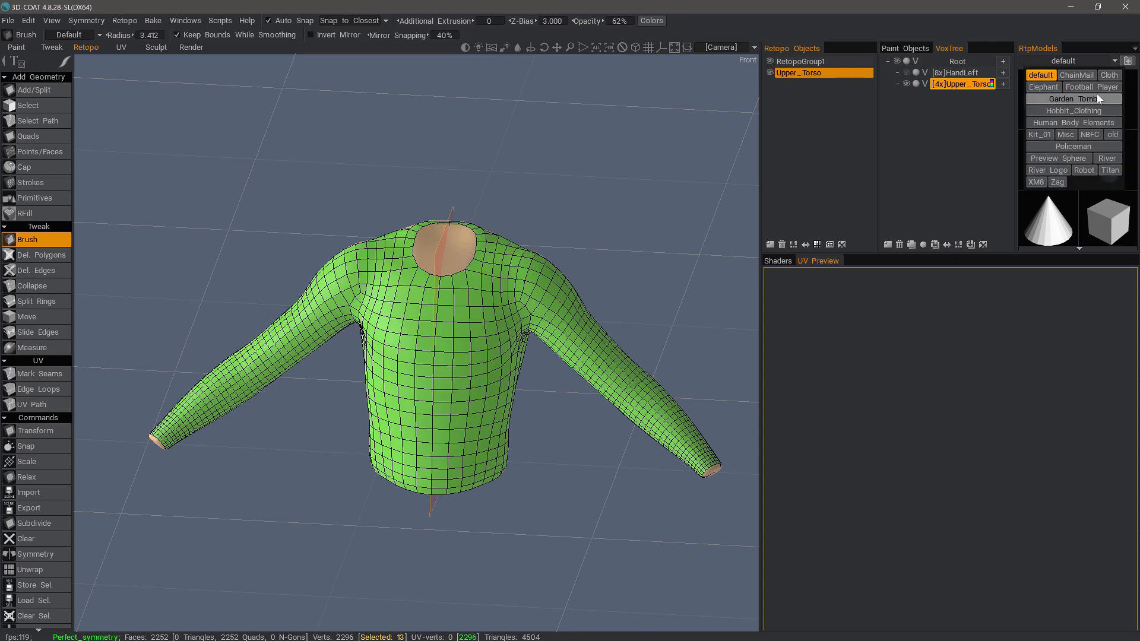
left_click(1108, 75)
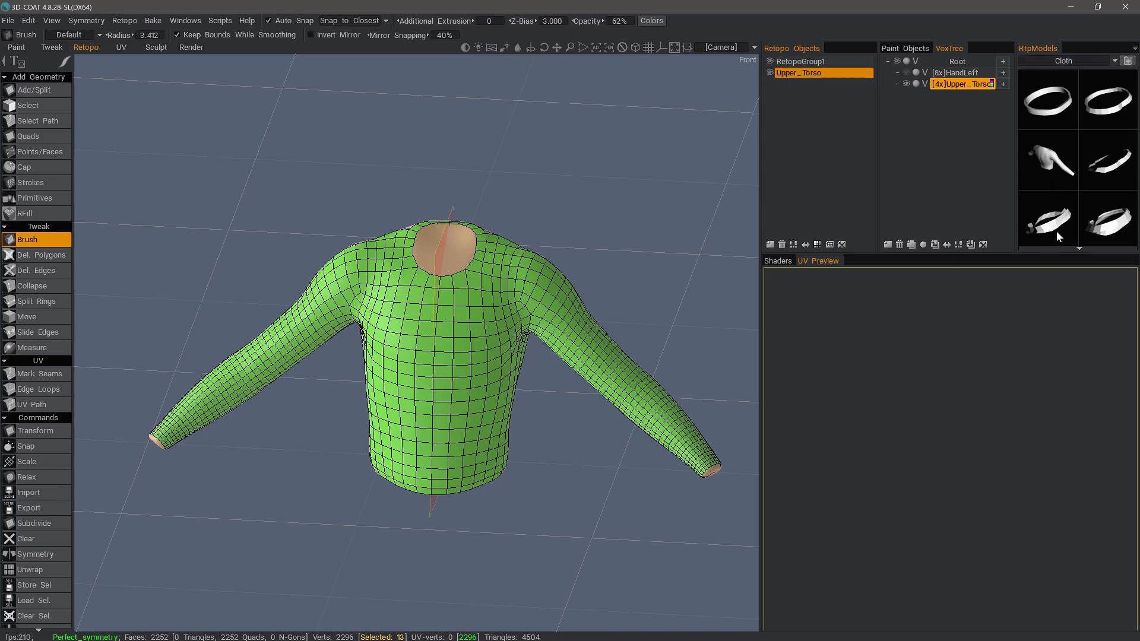
scroll(1056, 231, "down", 2)
scroll(1056, 196, "down", 4)
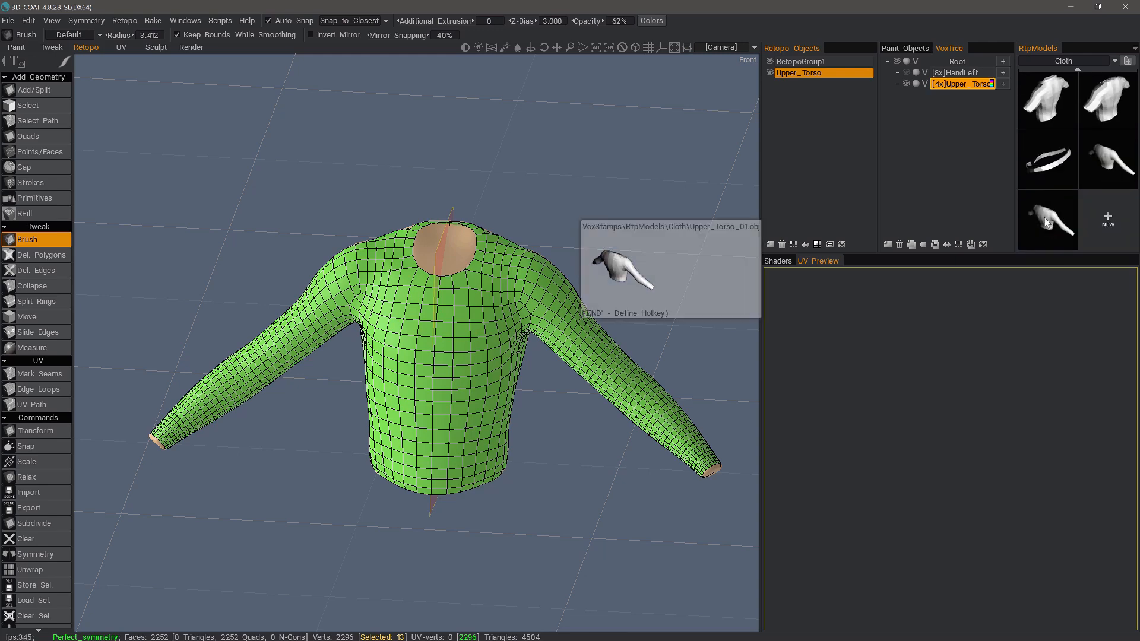
left_click_drag(280, 95, 325, 263)
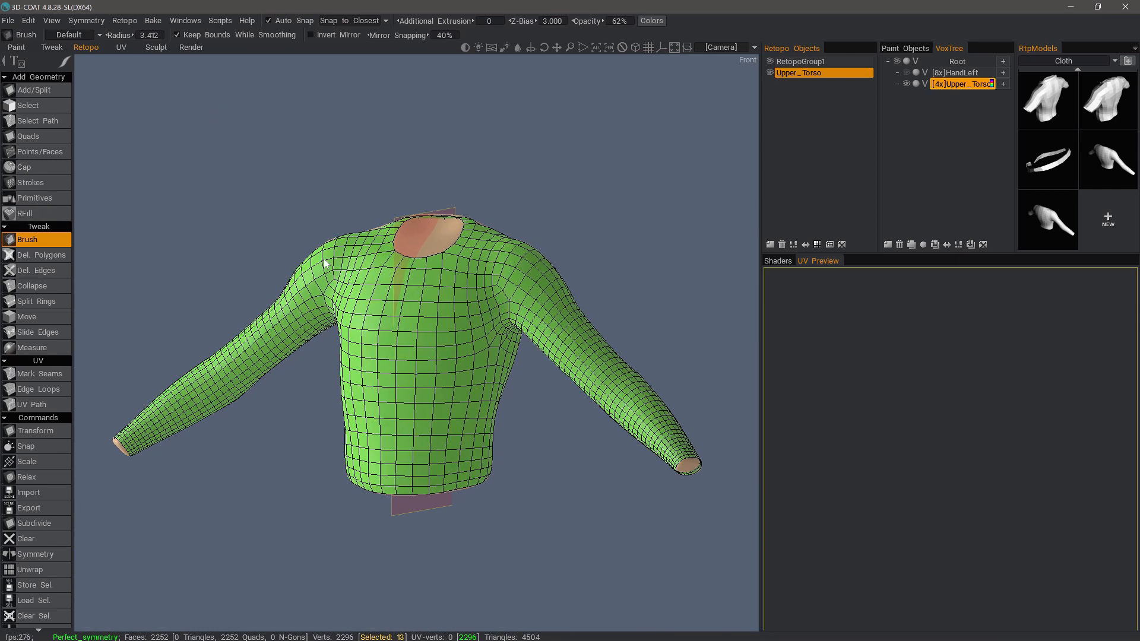